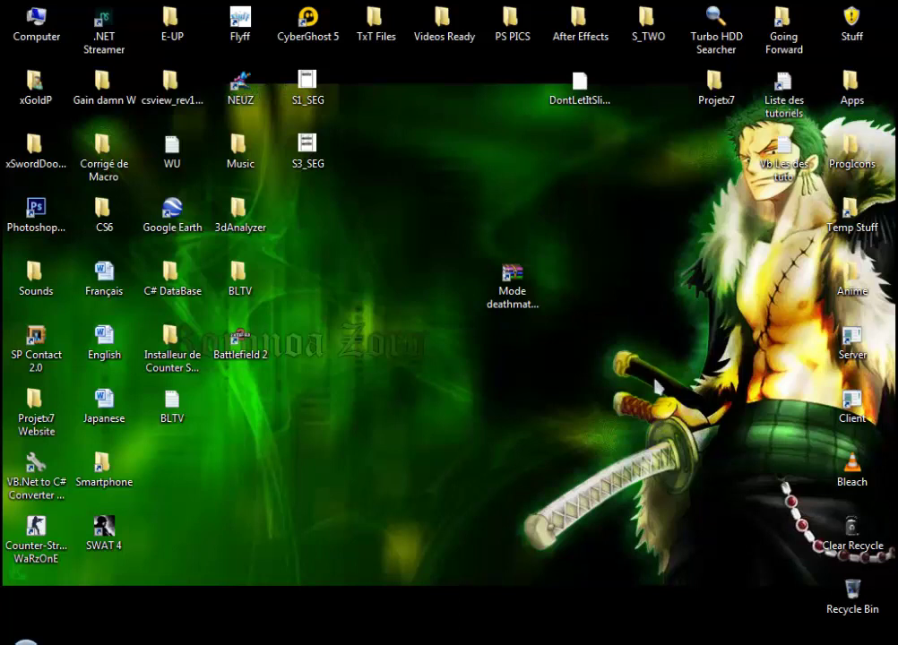
Open the Mode deathmatch CS 1.6 archive, examine the addons folder and liblist.gam in its inner folder, and close the archive.
click(531, 301)
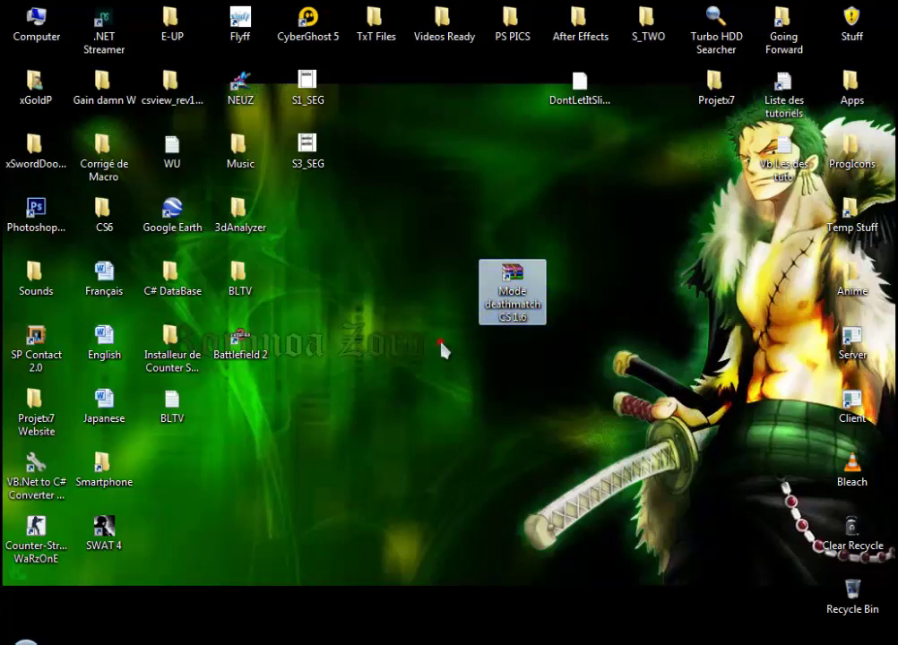
double_click(501, 302)
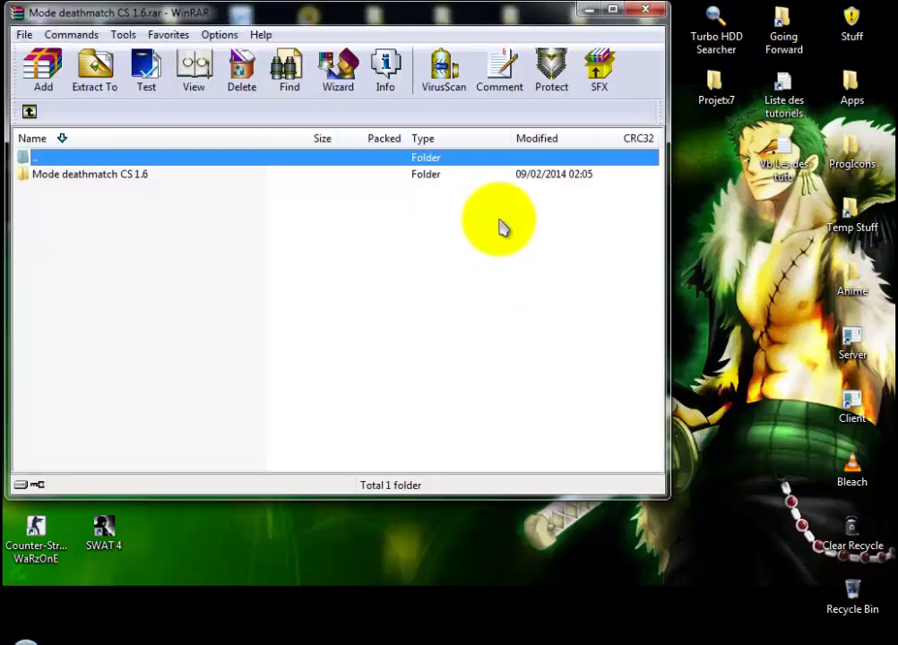
drag(344, 27, 461, 374)
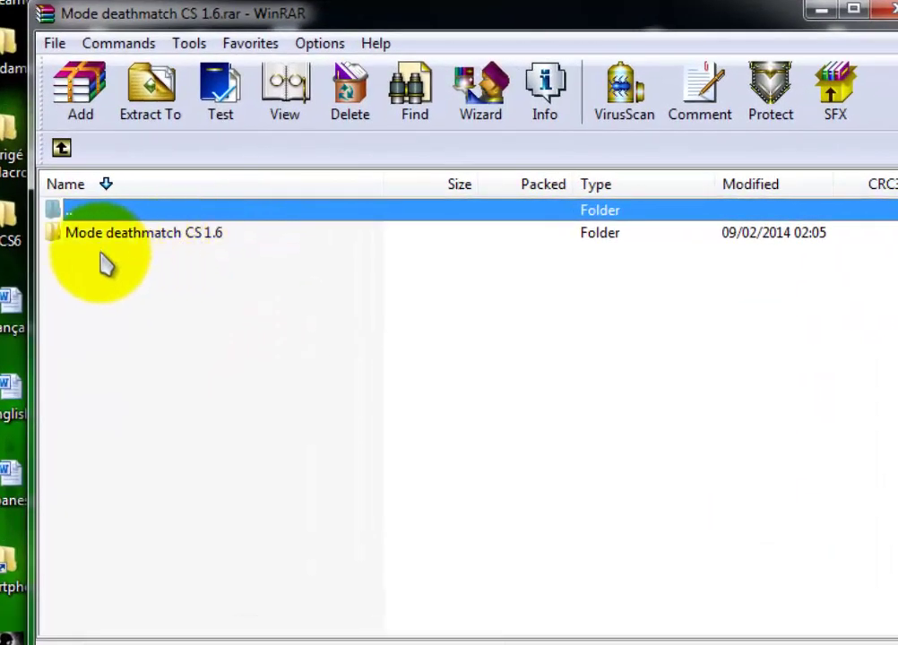
double_click(96, 235)
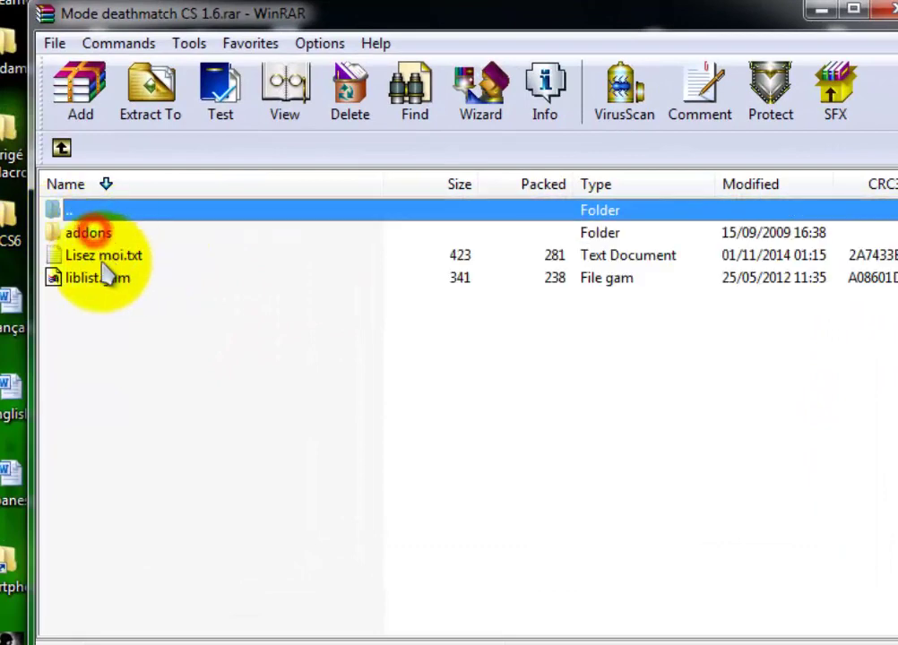
click(54, 234)
click(65, 283)
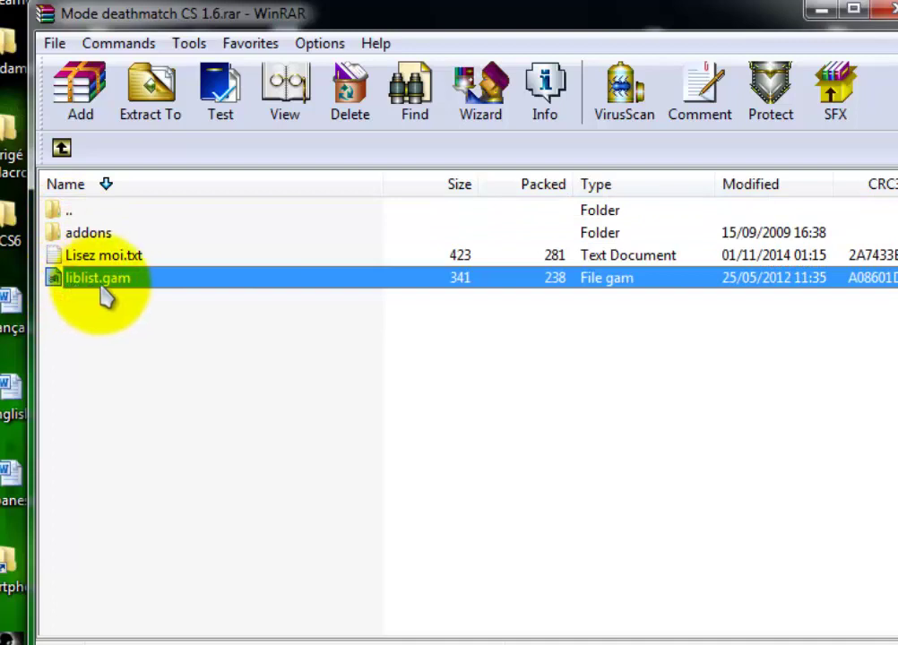
click(886, 9)
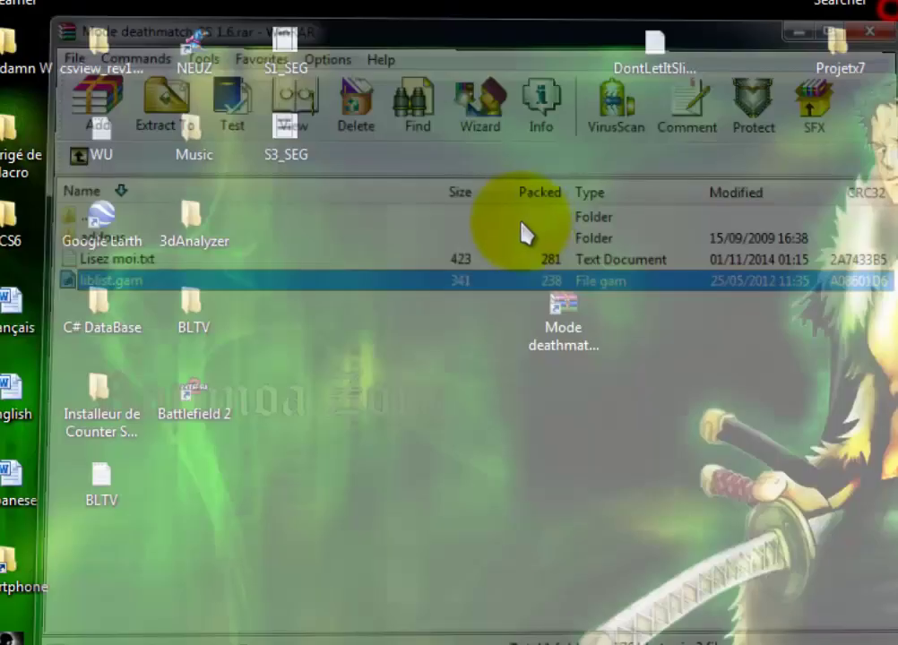
Move the Mode deathmatch CS 1.6 archive shortcut one grid space higher on the desktop.
drag(560, 331, 516, 229)
click(534, 339)
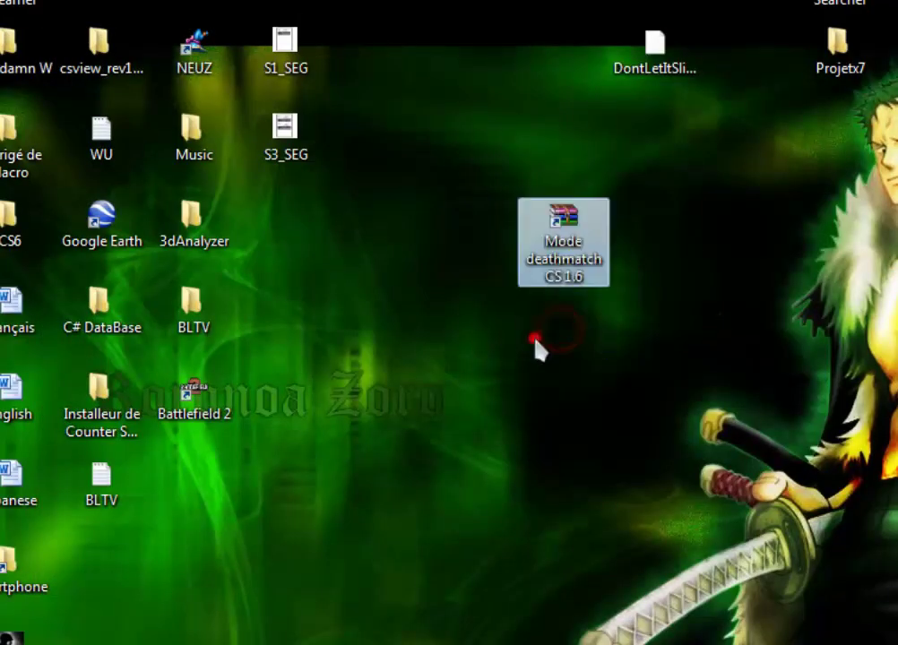
click(535, 341)
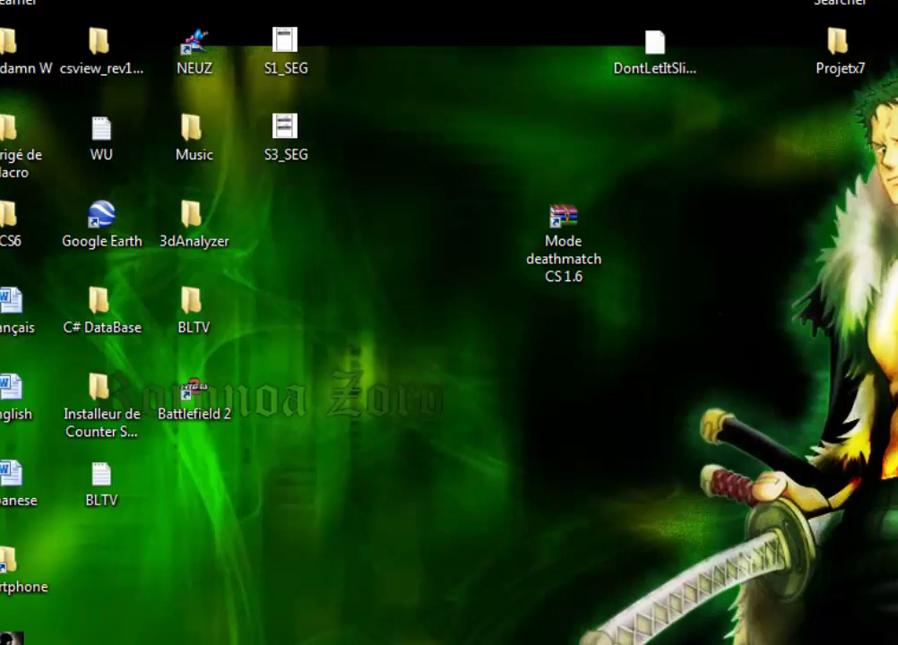
Move the Counter-Strike WaRzOnE shortcut into the empty desktop area just below the Mode deathmatch archive shortcut and select it.
click(381, 461)
drag(337, 495, 493, 362)
click(487, 503)
click(482, 484)
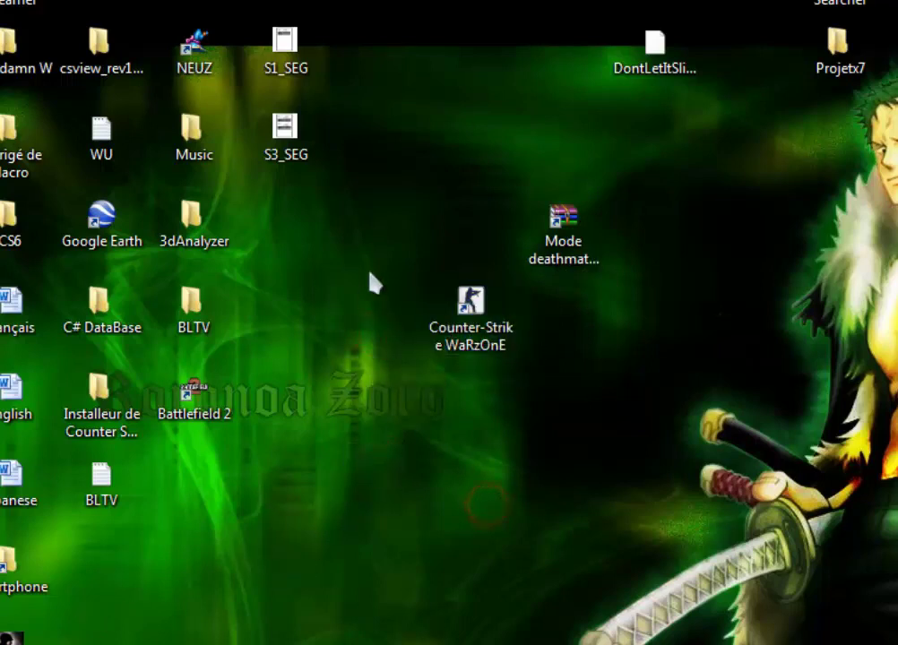
click(529, 418)
drag(355, 293, 671, 482)
click(671, 482)
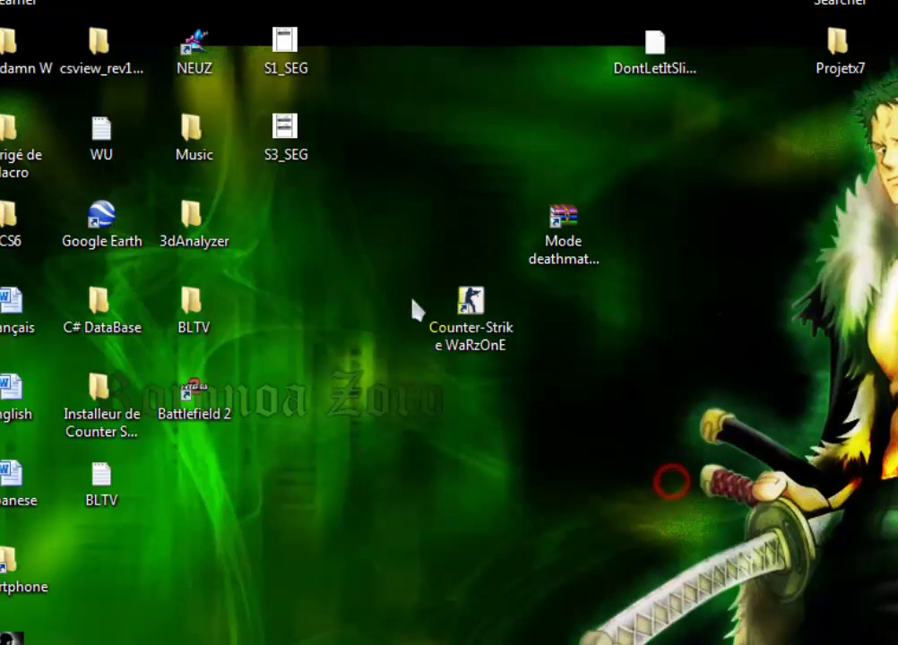
click(458, 353)
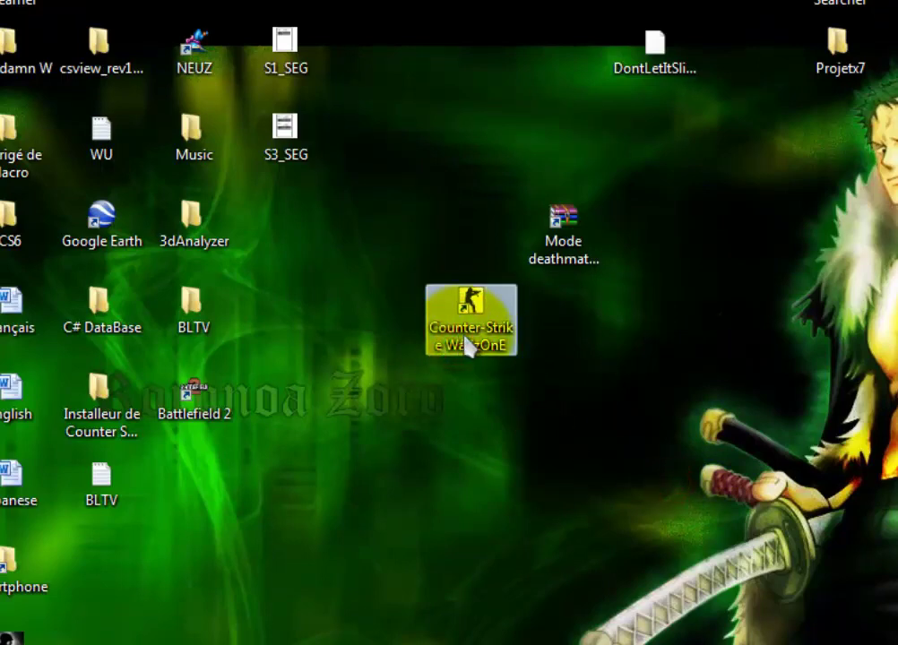
Open the game's cstrike folder under C:\Games\Counter-Strike.
double_click(4, 31)
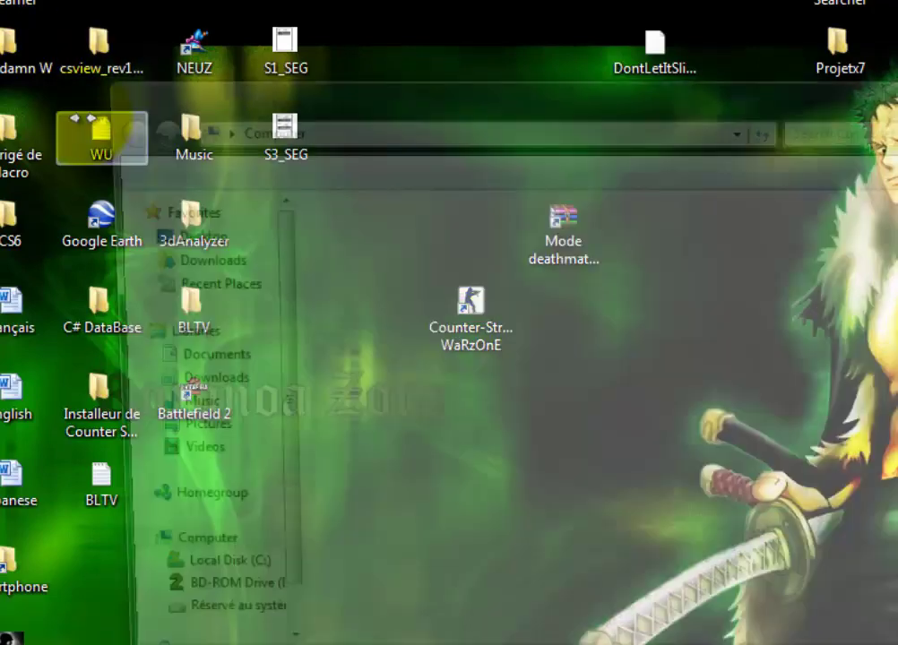
double_click(370, 286)
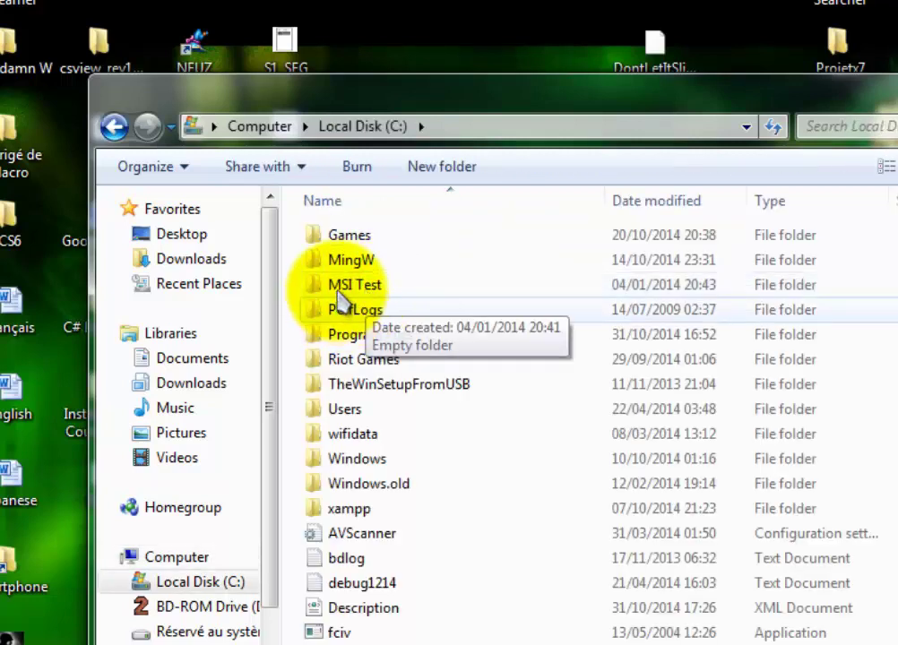
double_click(357, 234)
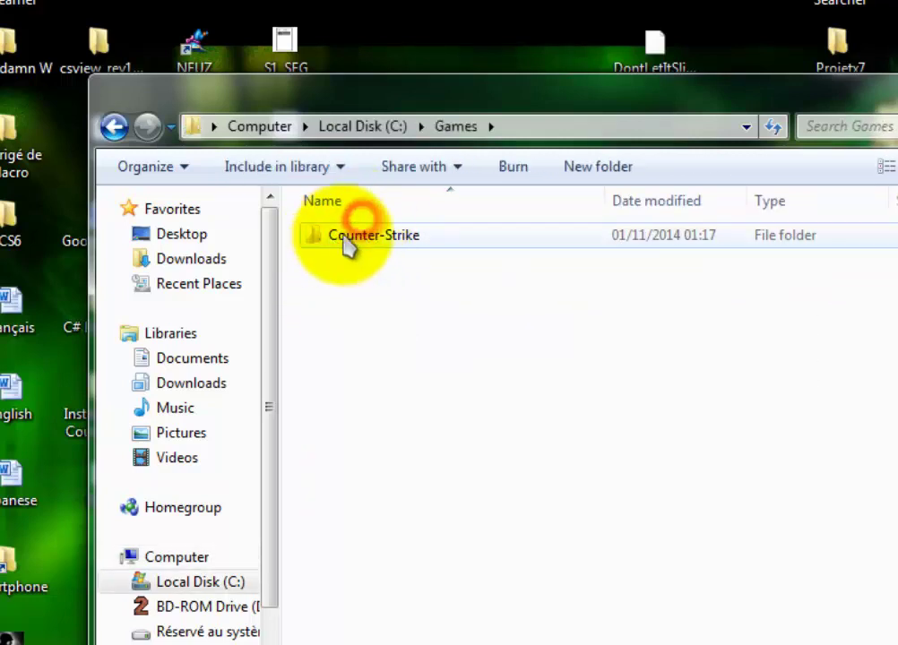
double_click(368, 235)
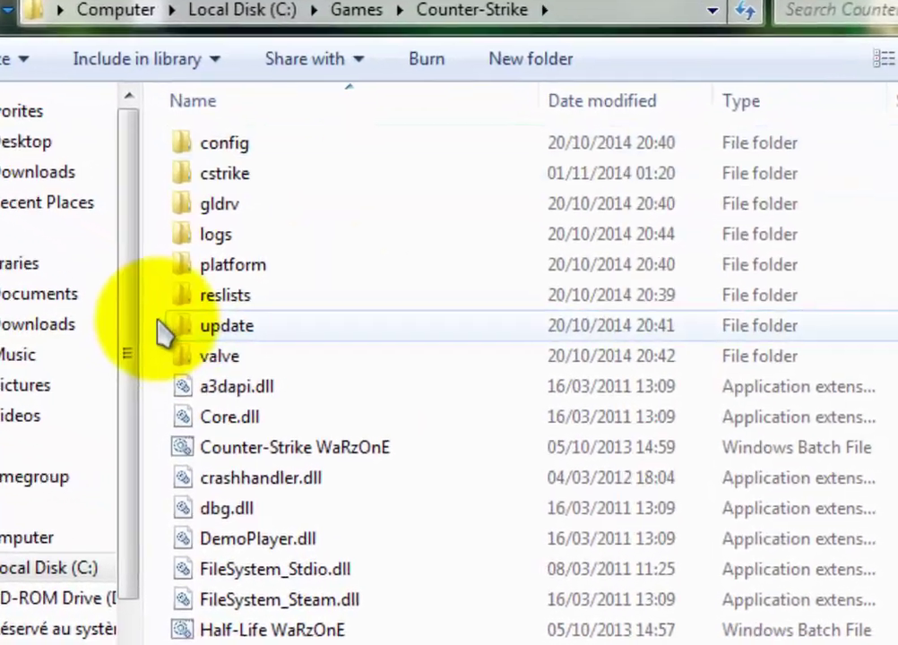
scroll(215, 336, down, 4)
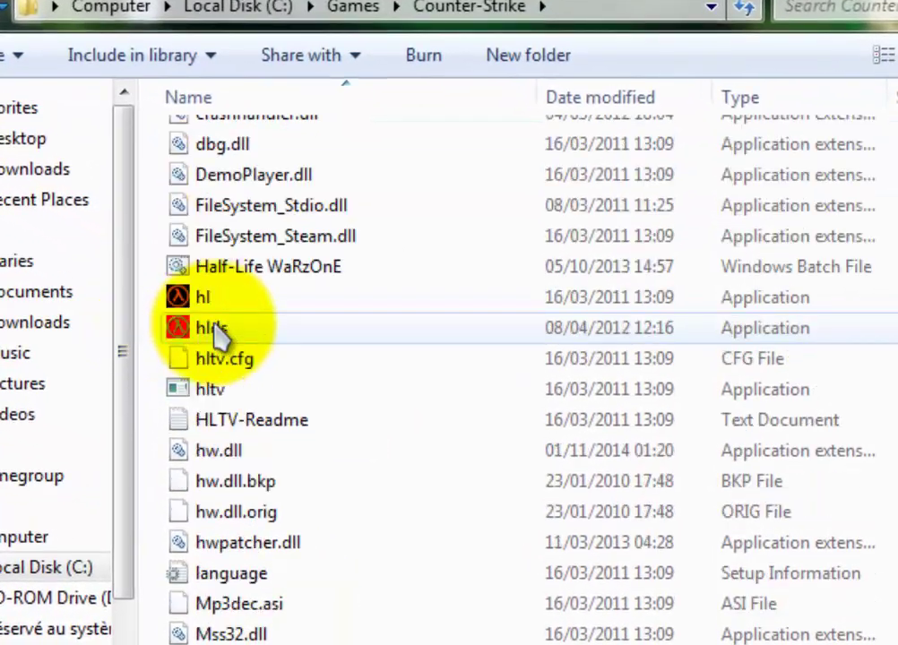
scroll(212, 339, up, 4)
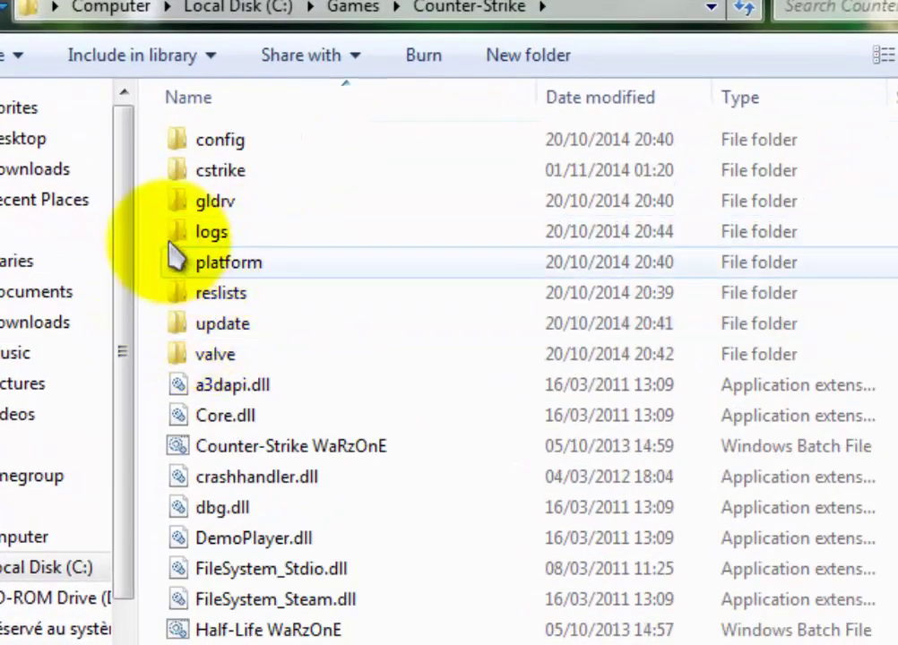
click(222, 177)
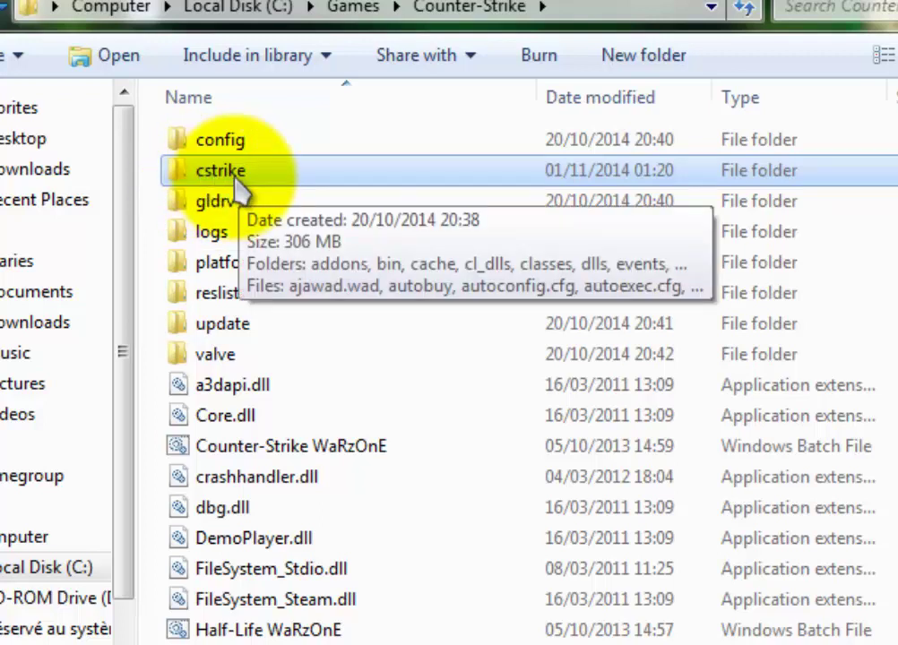
double_click(220, 181)
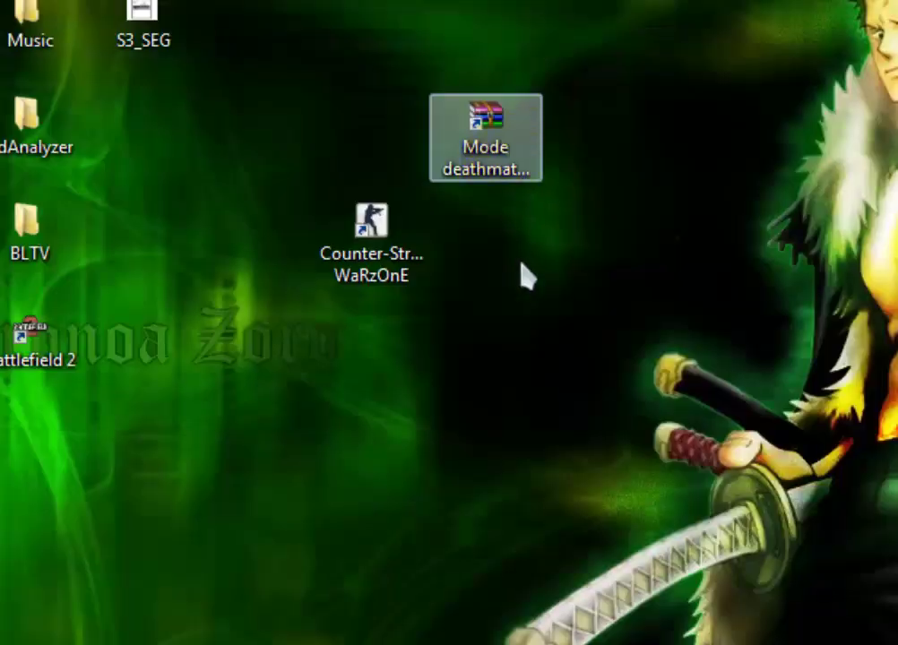
Place the Counter-Strike WaRzOnE desktop shortcut directly beside the Mode deathmatch archive shortcut, in the same row.
drag(405, 236, 406, 133)
click(426, 304)
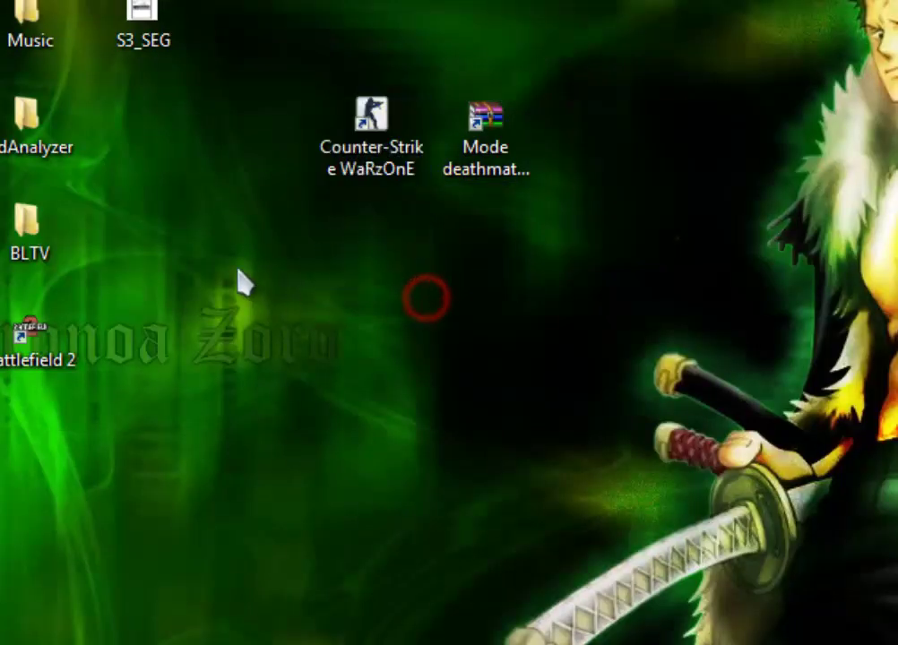
right_click(243, 248)
click(189, 229)
Create a new folder named "Backup CS" on the desktop.
right_click(280, 261)
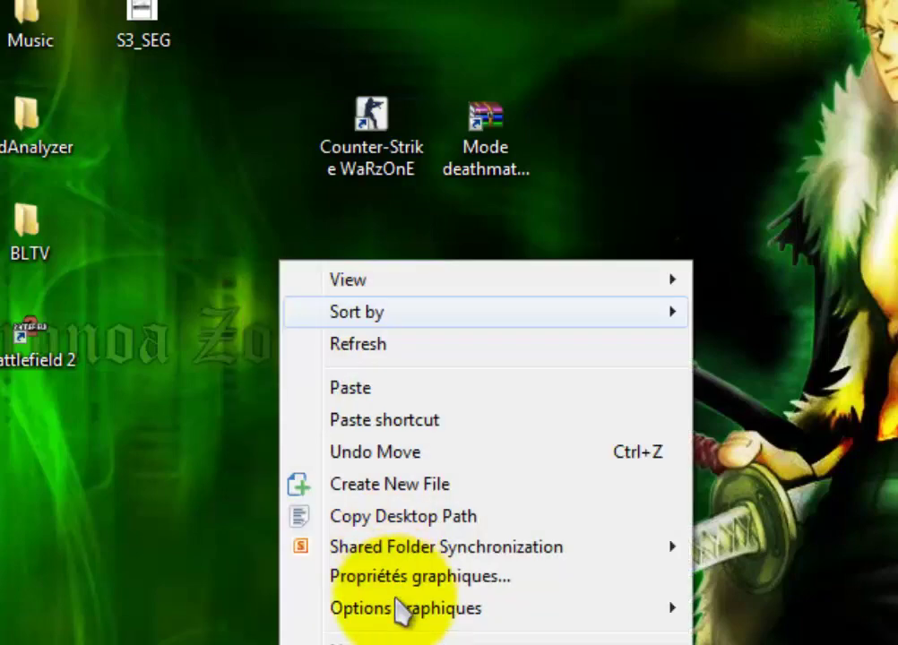
click(376, 642)
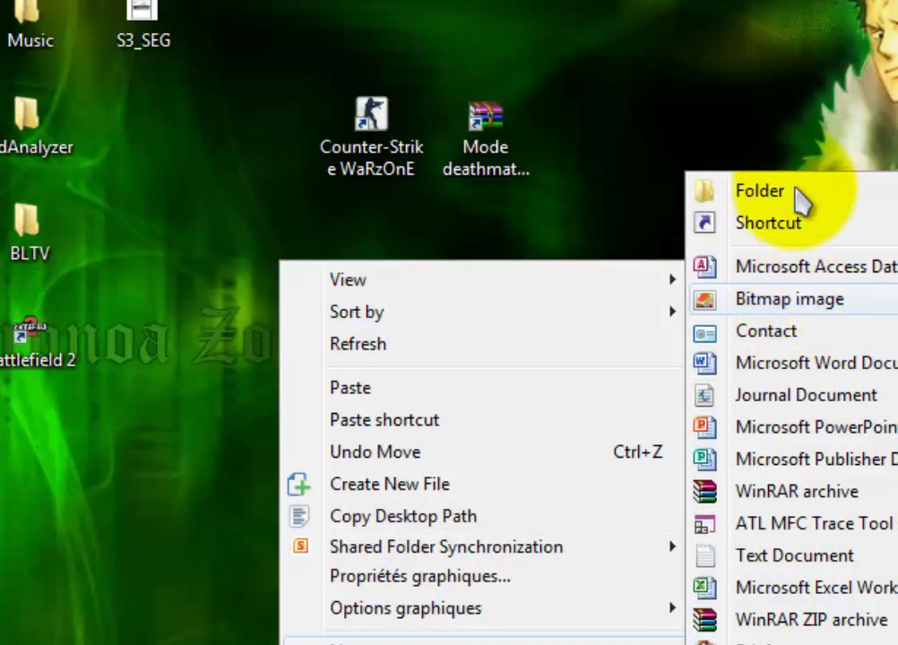
click(789, 192)
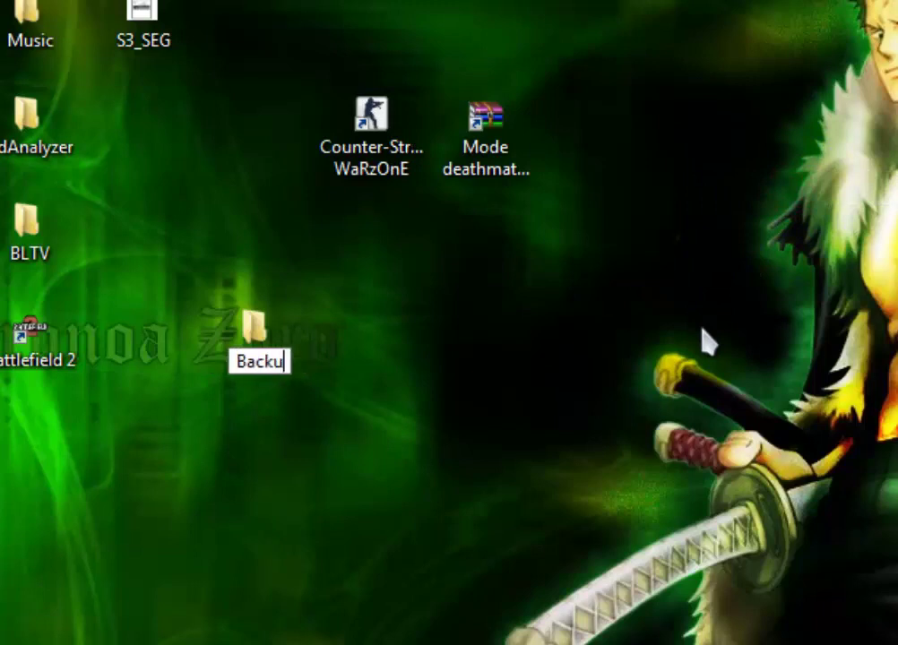
text(Backup coun)
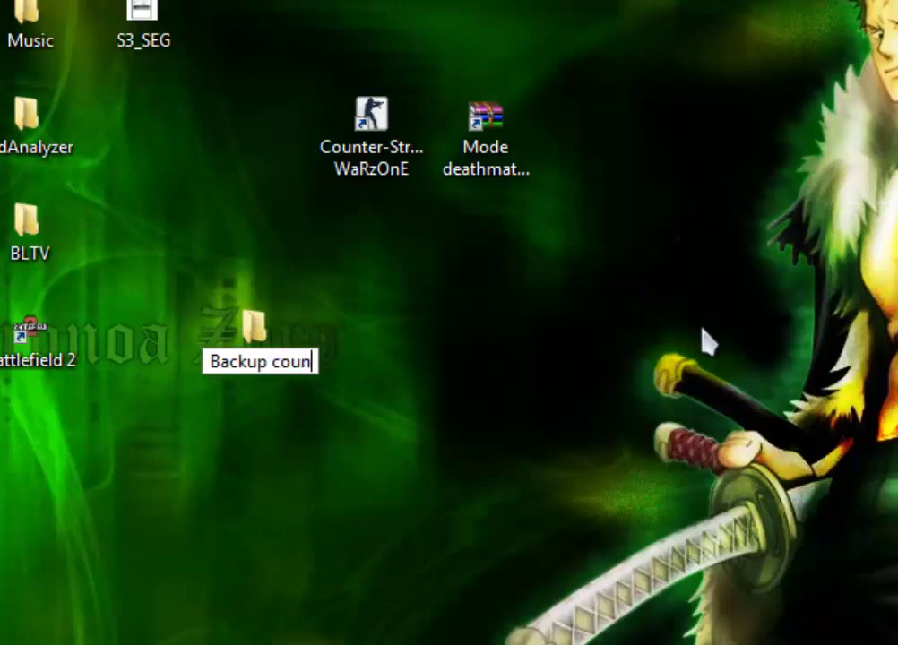
text(tfer)
key(BackSpace)
key(BackSpace)
key(BackSpace)
key(BackSpace)
key(BackSpace)
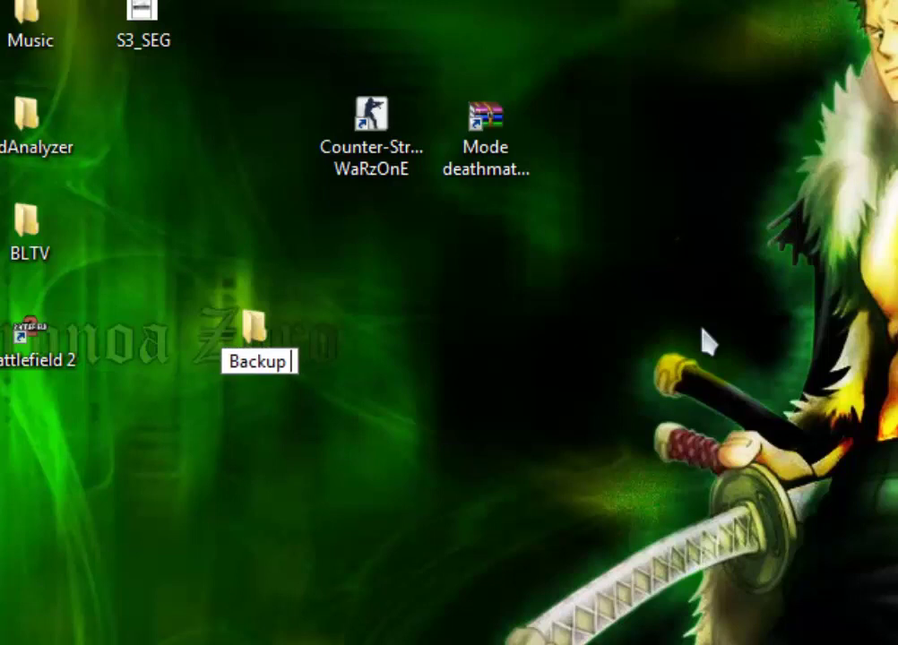
click(701, 337)
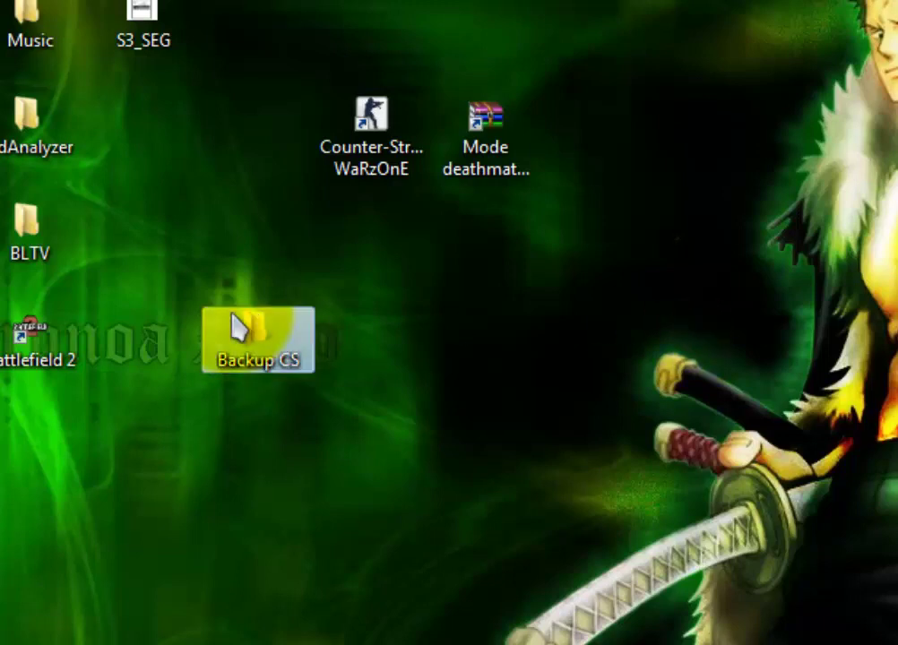
Move the Backup CS folder directly beneath the Counter-Strike WaRzOnE shortcut on the desktop.
drag(260, 342, 524, 282)
click(520, 270)
drag(462, 337, 404, 188)
click(470, 338)
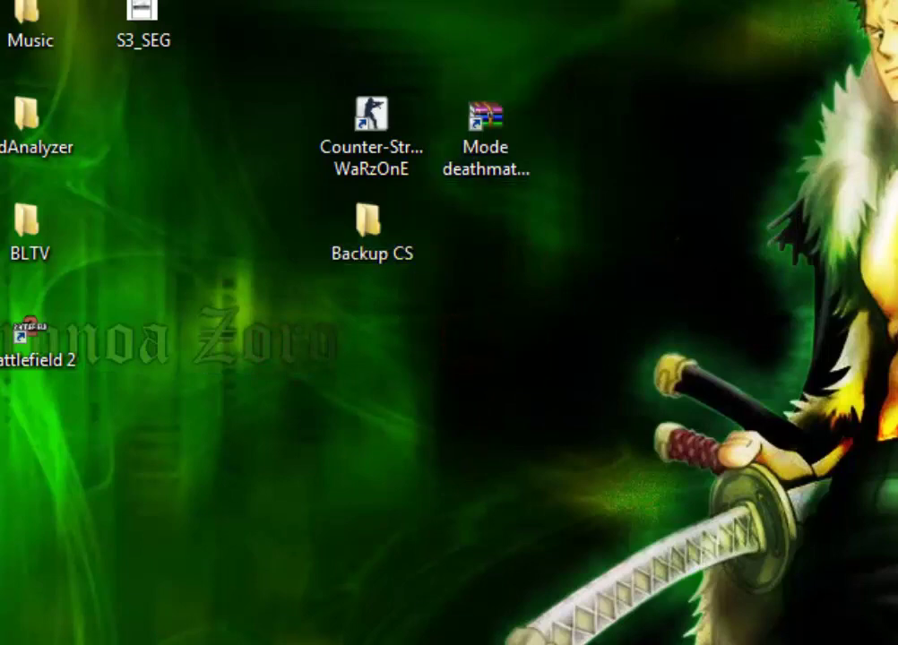
Move the existing addons folder out of the game's cstrike folder into the Backup CS folder on the desktop.
click(36, 620)
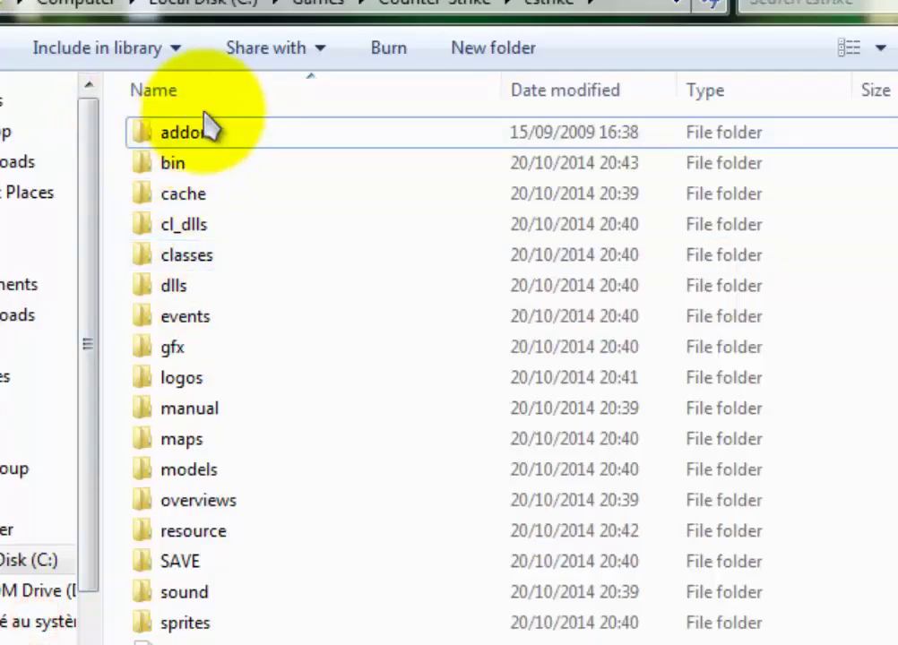
click(206, 125)
scroll(217, 446, down, 8)
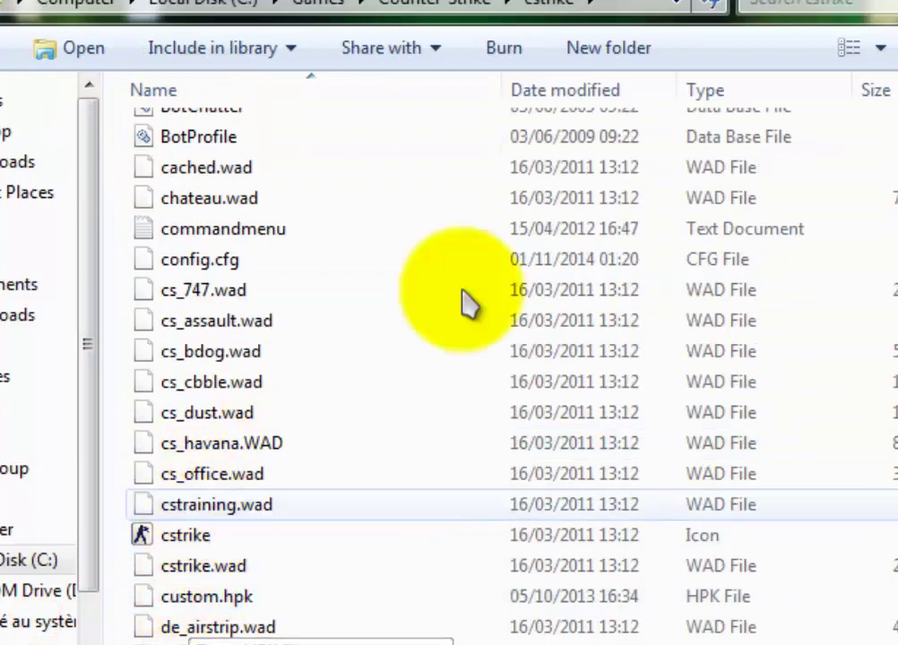
scroll(415, 366, up, 8)
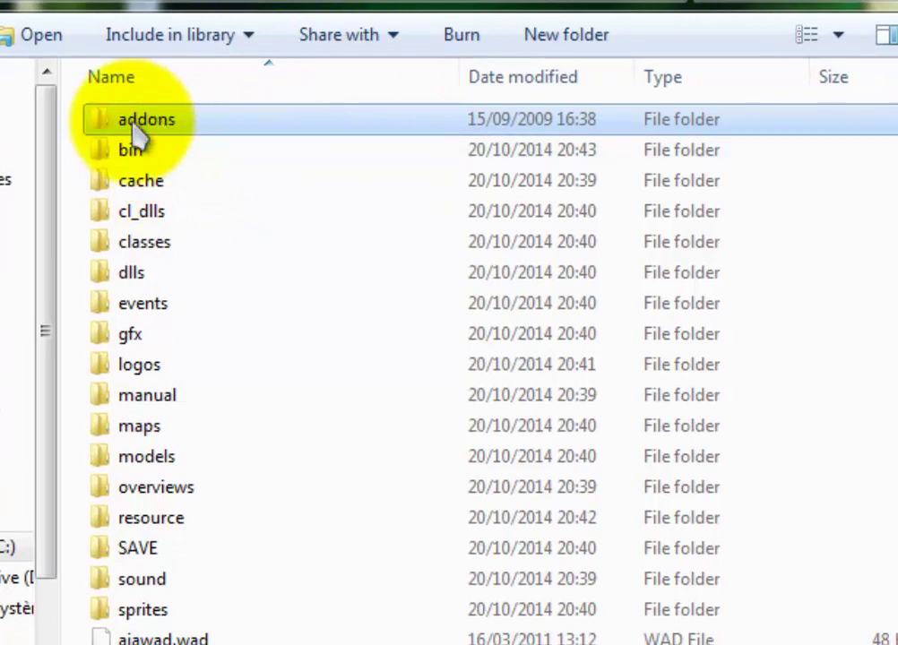
right_click(136, 136)
click(201, 606)
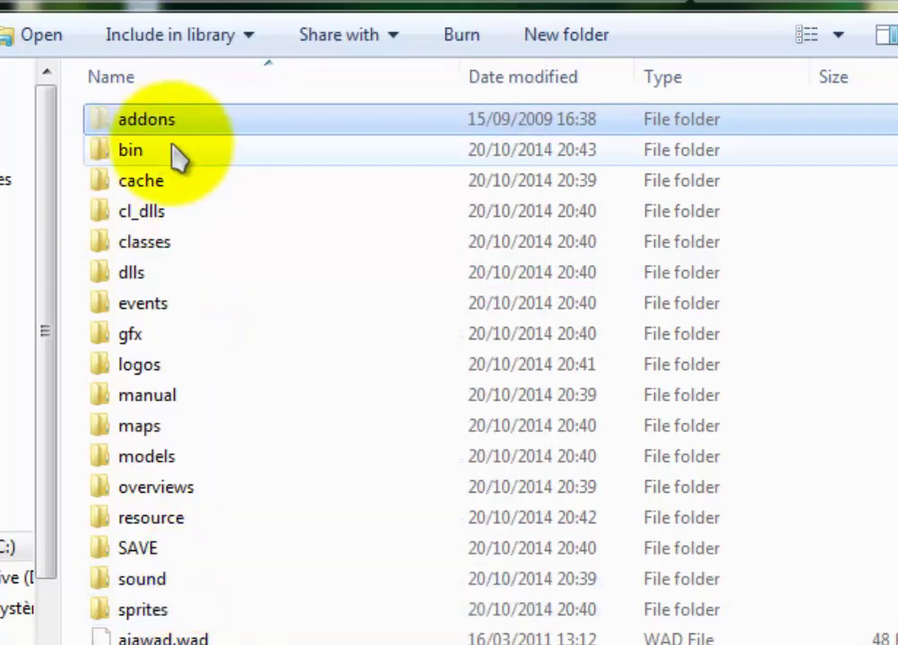
right_click(156, 137)
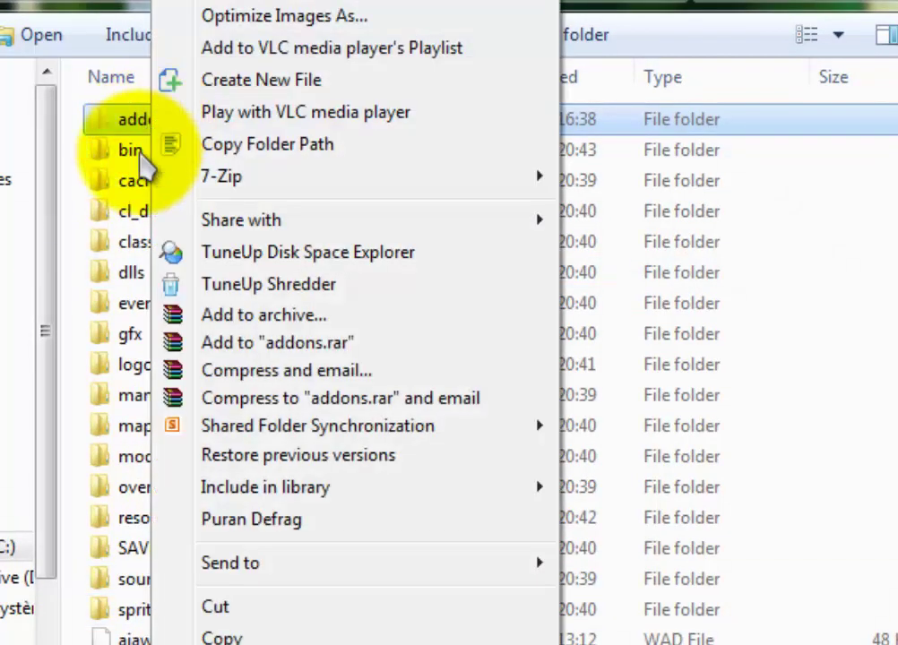
click(241, 611)
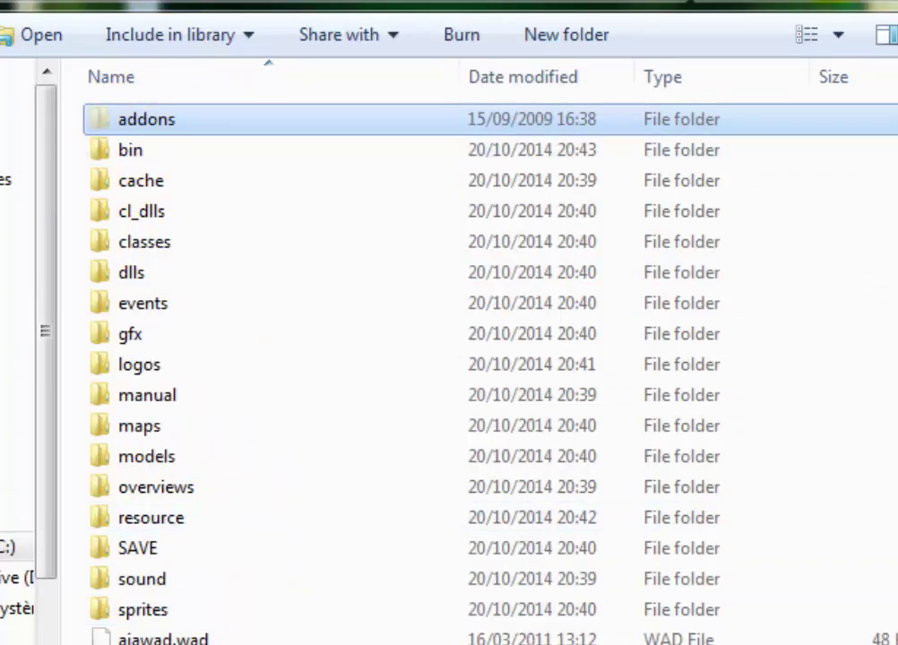
key(super+d)
double_click(404, 226)
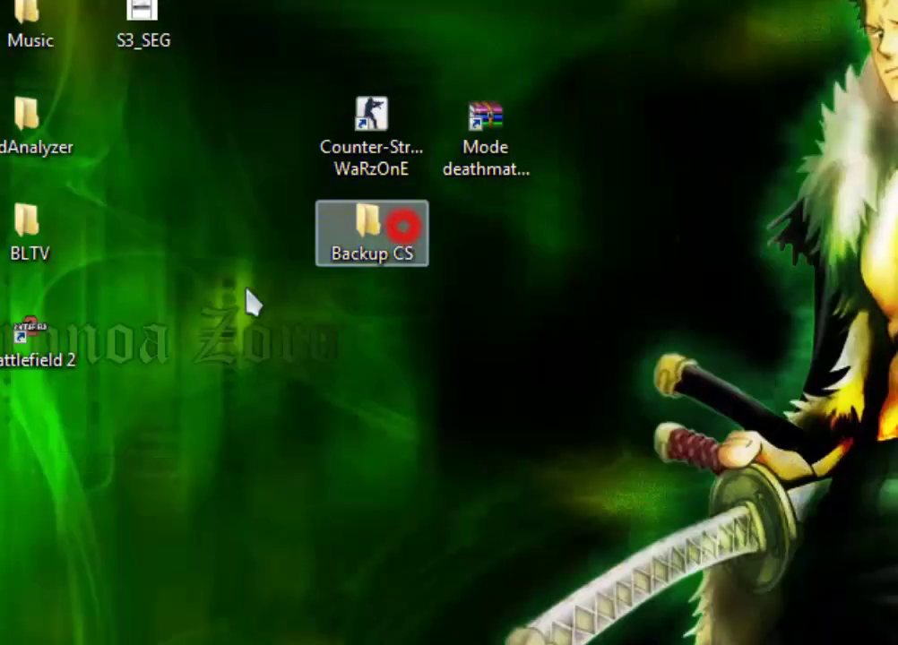
right_click(246, 195)
click(329, 397)
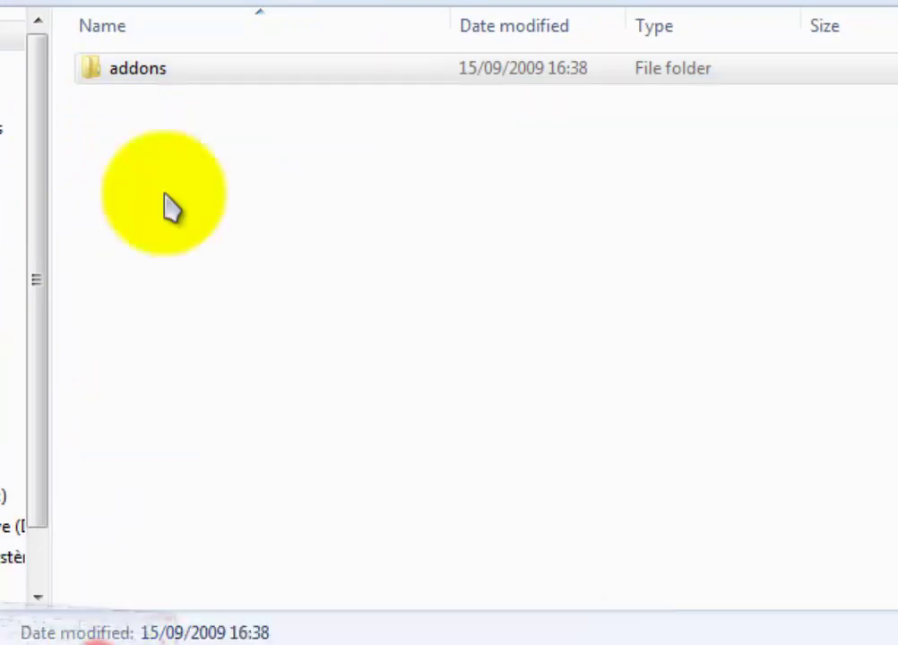
Move the liblist.gam file out of the game's cstrike folder into the Backup CS folder.
scroll(182, 180, down, 18)
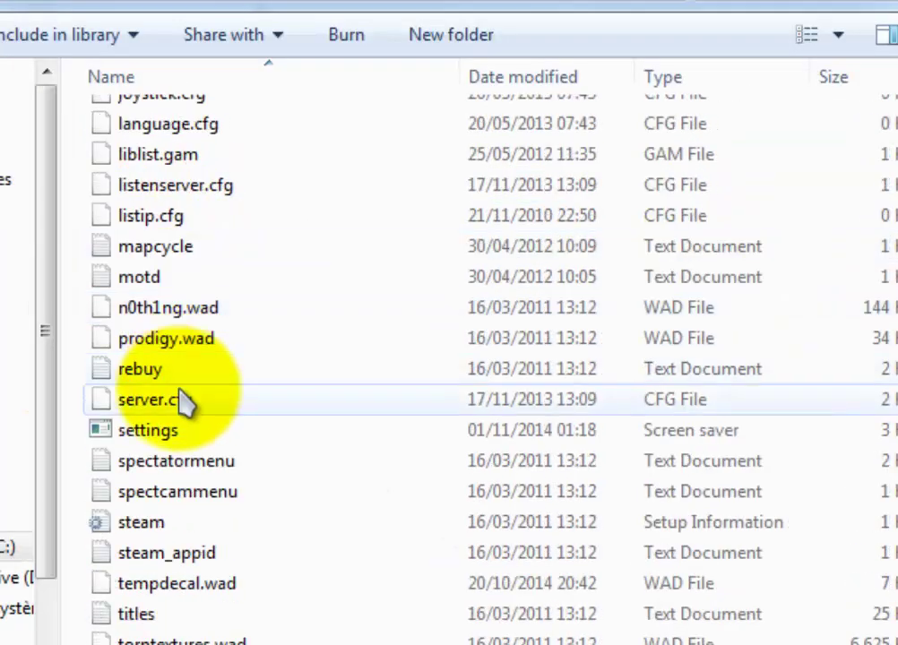
scroll(172, 345, up, 6)
scroll(168, 356, down, 1)
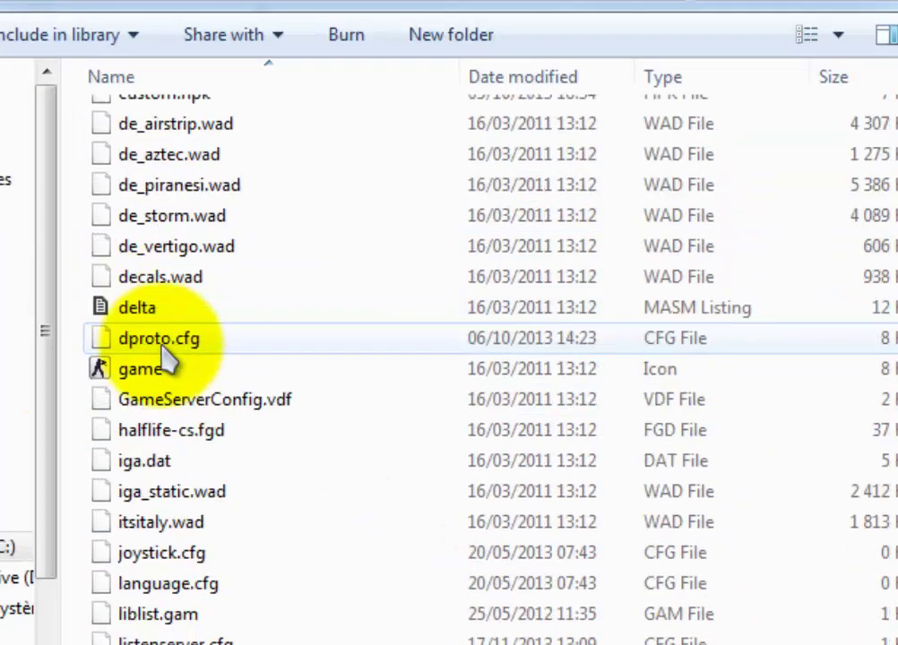
scroll(170, 377, down, 2)
click(168, 413)
scroll(168, 415, up, 1)
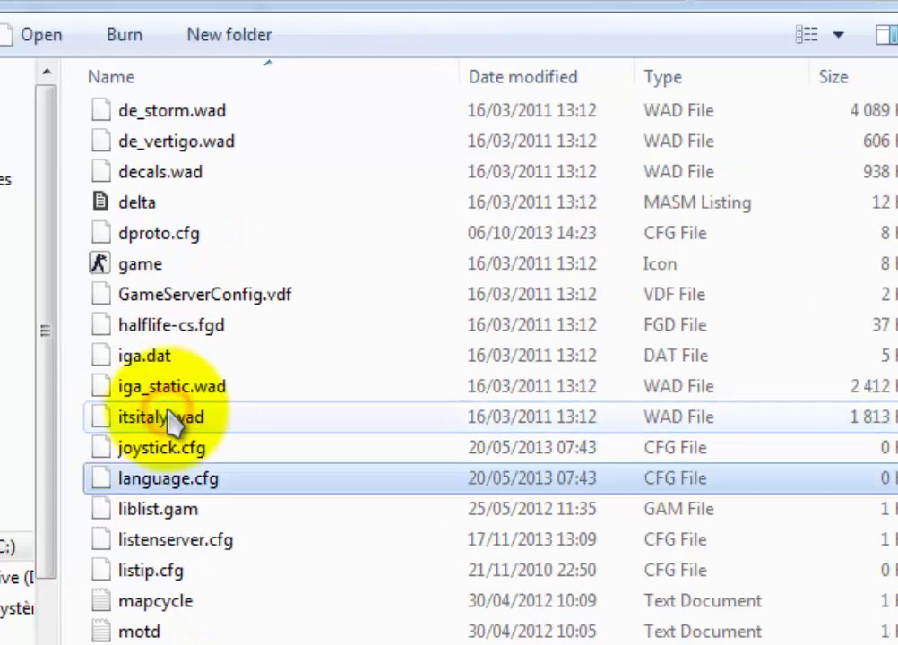
scroll(176, 507, down, 1)
scroll(224, 494, down, 1)
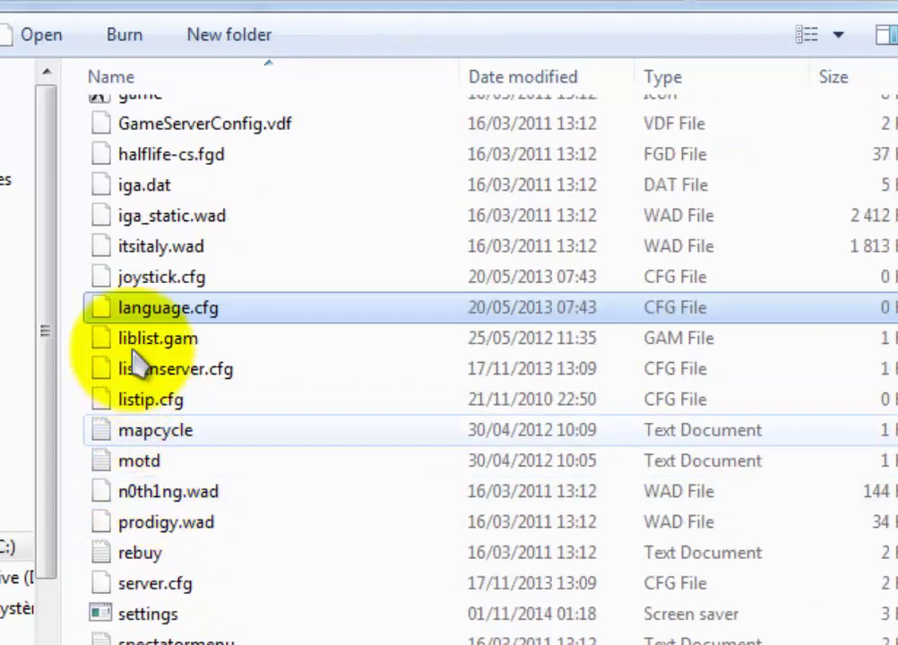
click(123, 348)
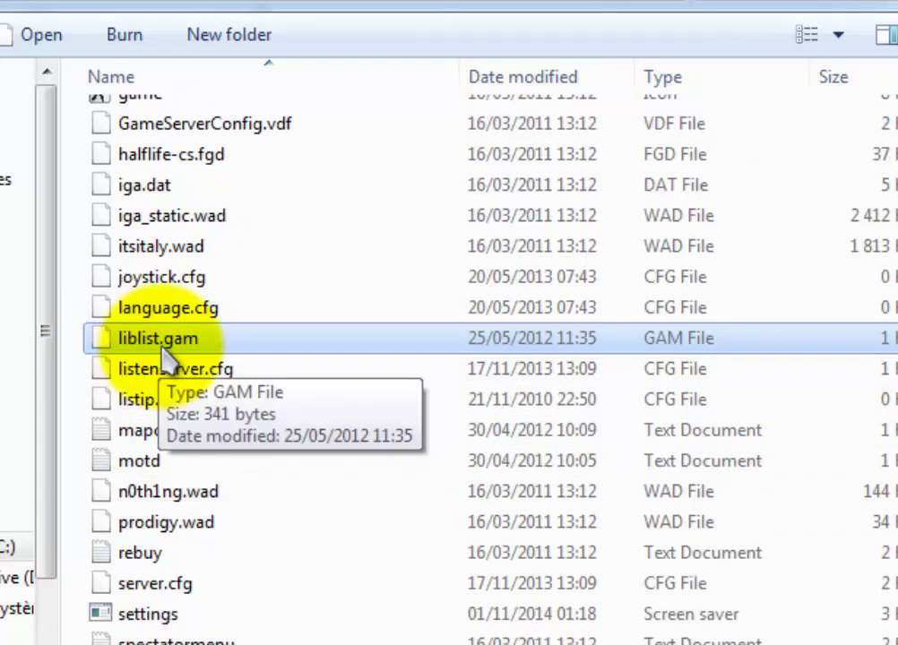
right_click(133, 345)
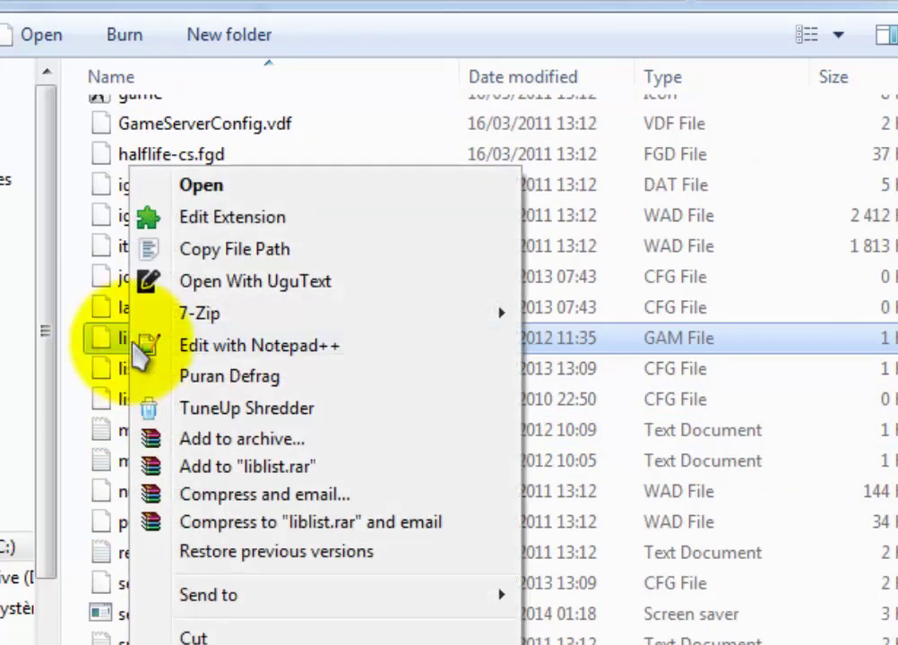
click(193, 637)
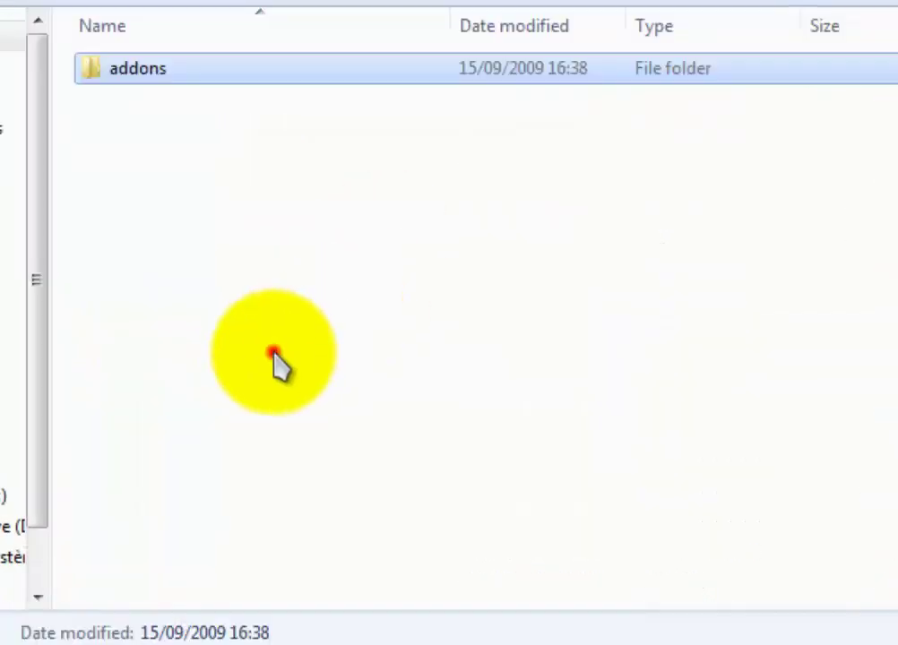
right_click(271, 357)
click(296, 406)
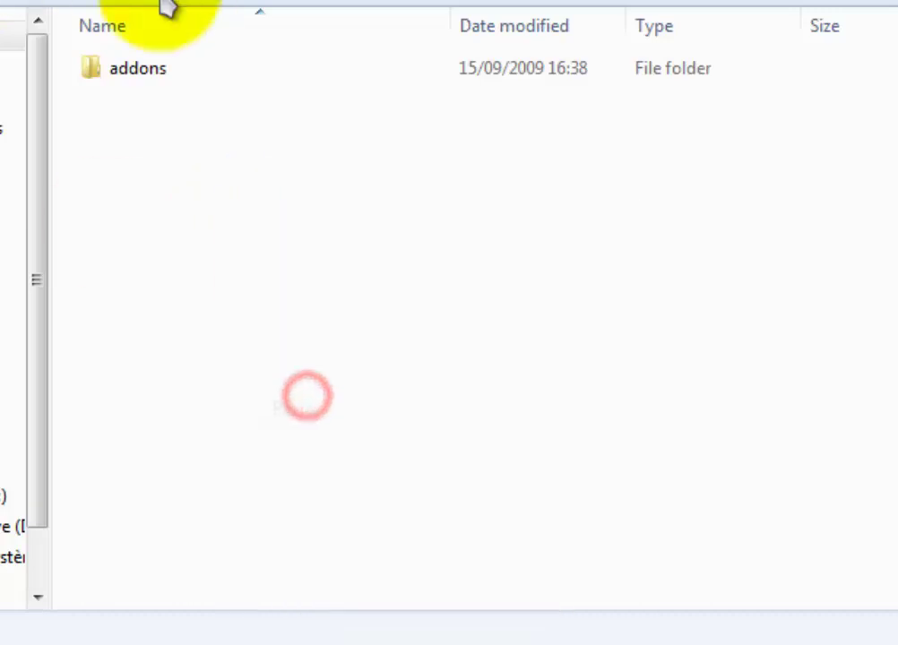
click(85, 177)
mouse_move(230, 201)
mouse_down()
mouse_move(166, 96)
mouse_move(215, 201)
mouse_up()
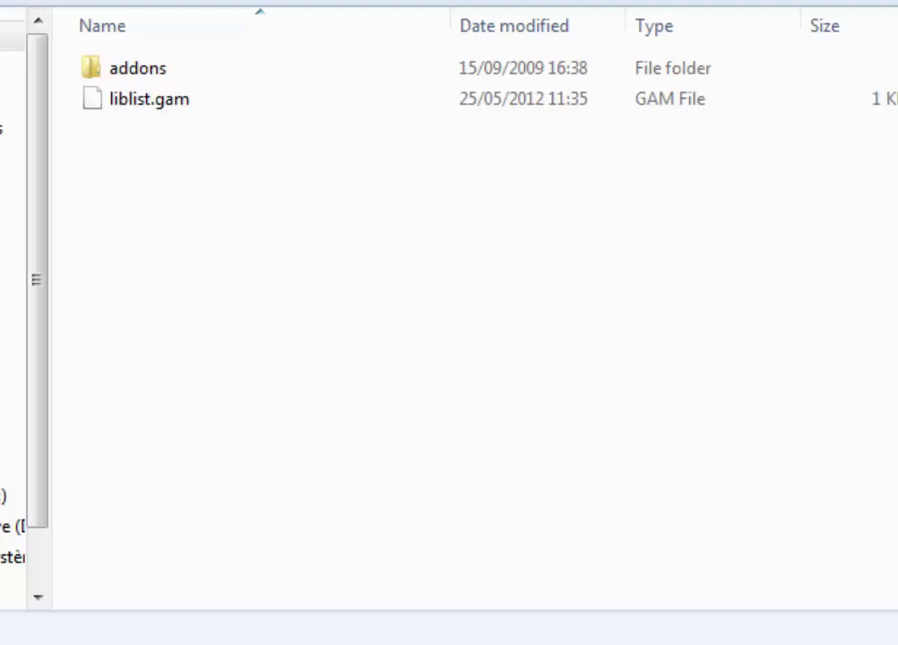
Close the Backup CS window and move the Backup CS desktop folder away from the Counter-Strike WaRzOnE and Mode deathmatch shortcuts.
key(alt+F4)
drag(364, 237, 750, 11)
click(721, 192)
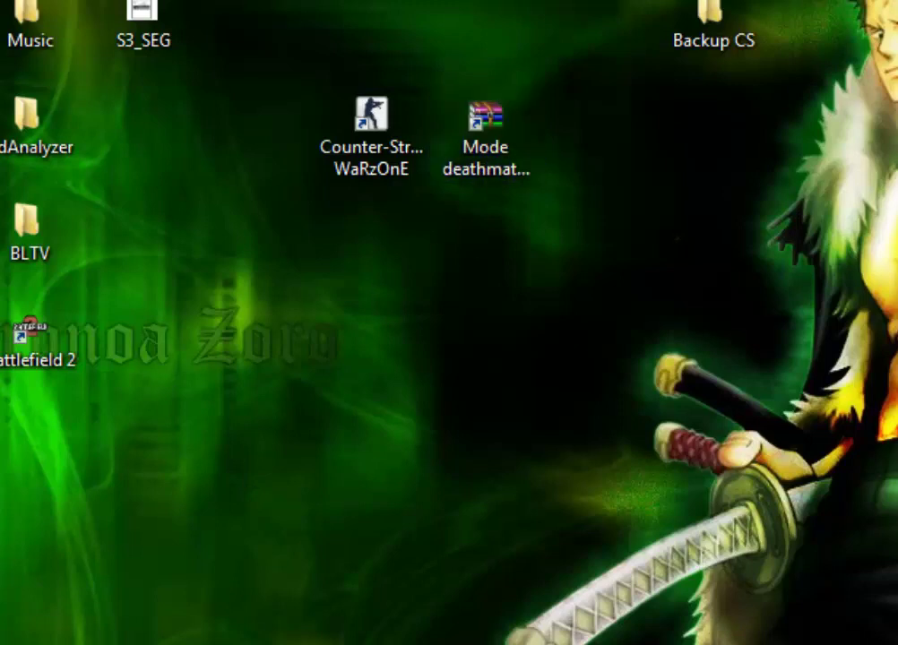
Bring back the cstrike folder at the start of its file list and open the Mode deathmatch CS 1.6 folder inside the mod archive.
mouse_move(101, 641)
click(52, 640)
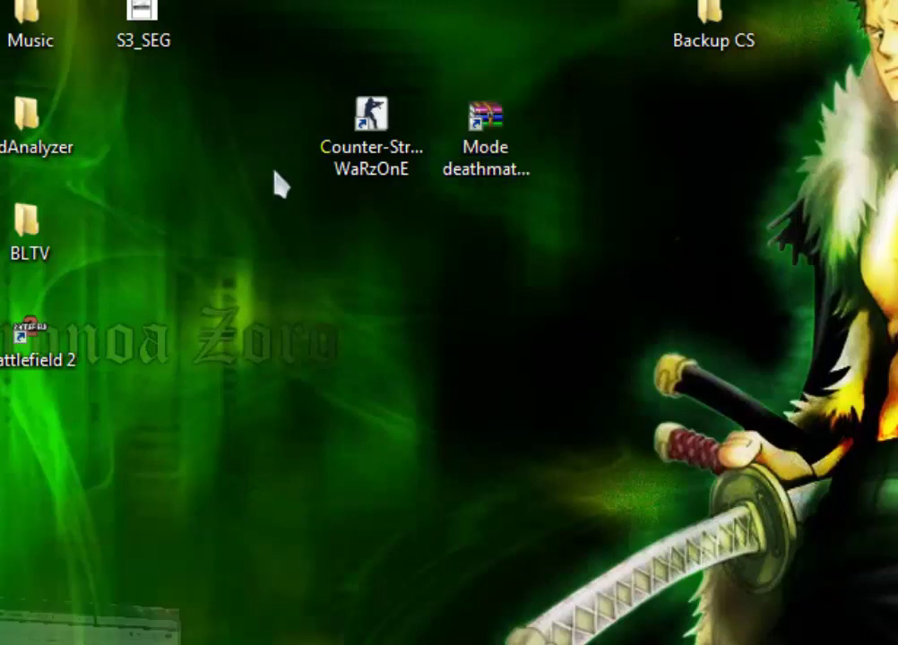
scroll(309, 177, up, 15)
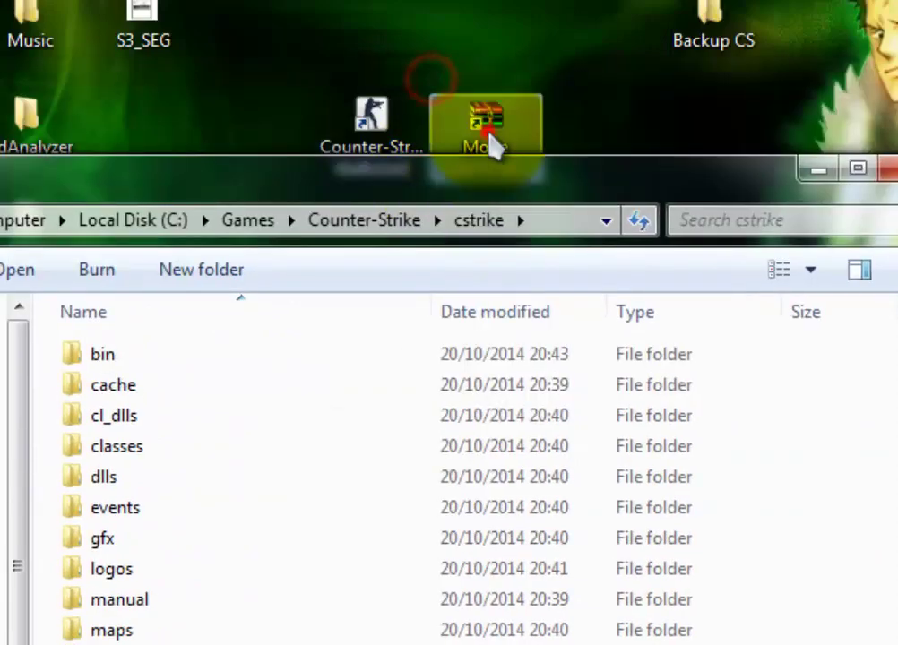
double_click(495, 136)
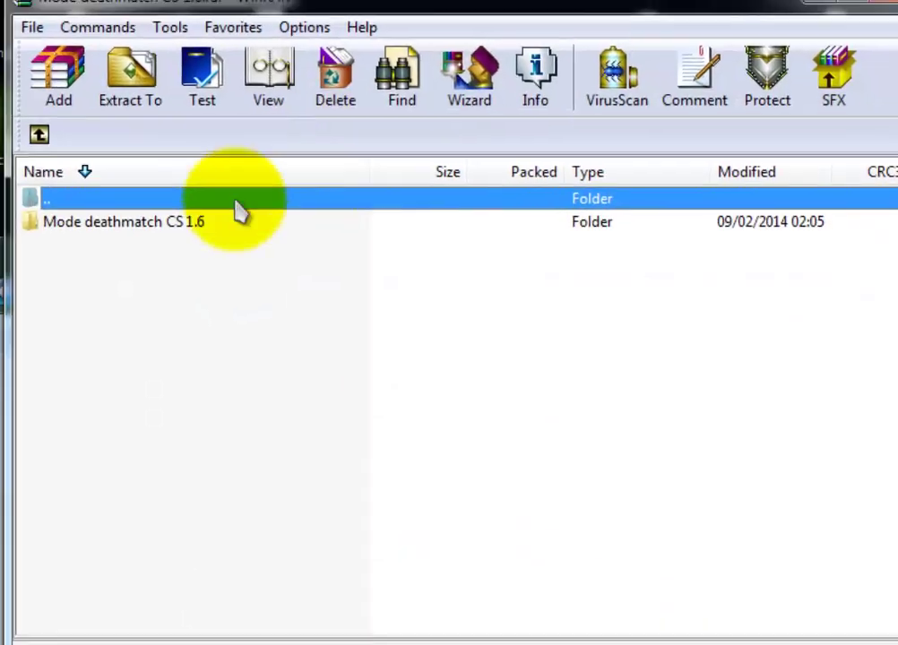
click(206, 224)
double_click(215, 232)
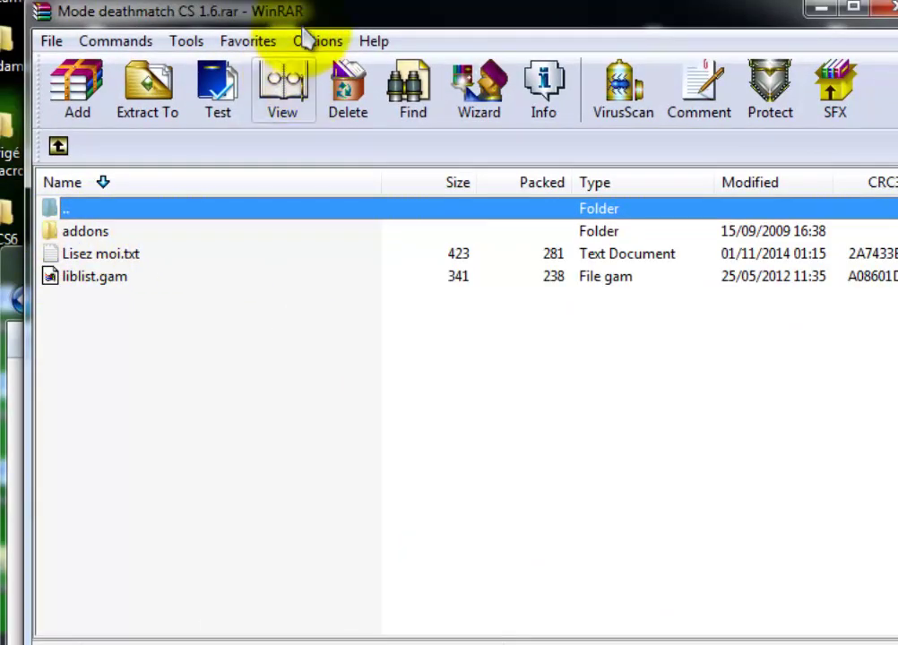
Arrange the archive window so both windows are reachable and extract the mod's addons folder into the cstrike folder.
drag(549, 25, 897, 23)
drag(459, 232, 202, 451)
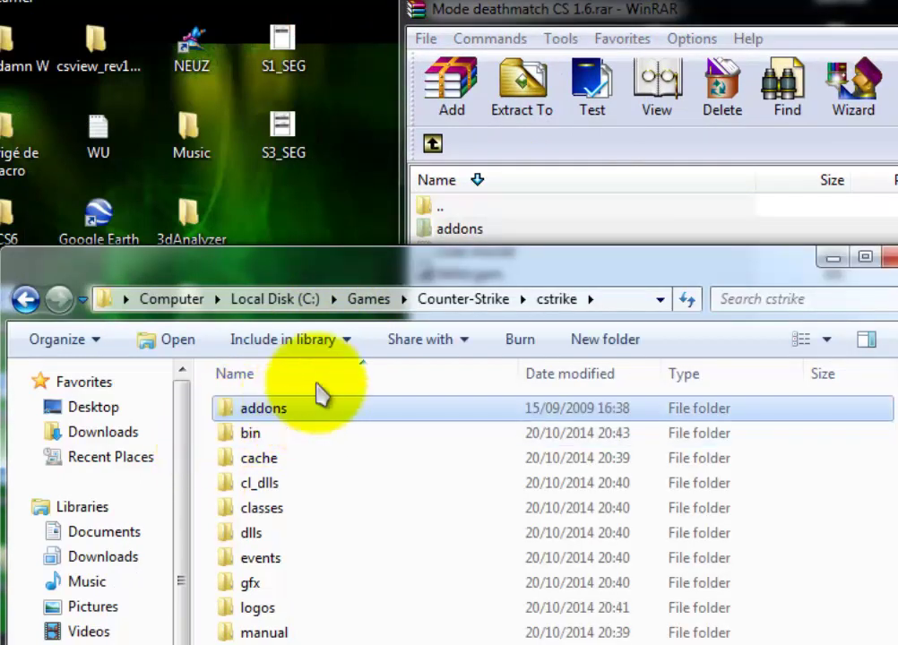
Extract liblist.gam from the mod archive into the cstrike folder, replacing the existing file.
click(470, 226)
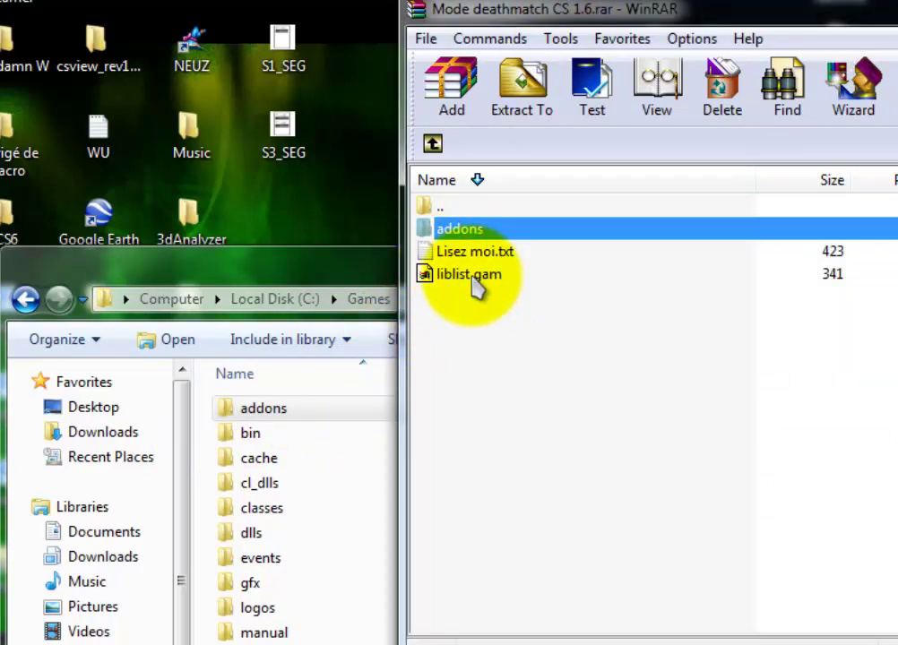
drag(469, 277, 211, 481)
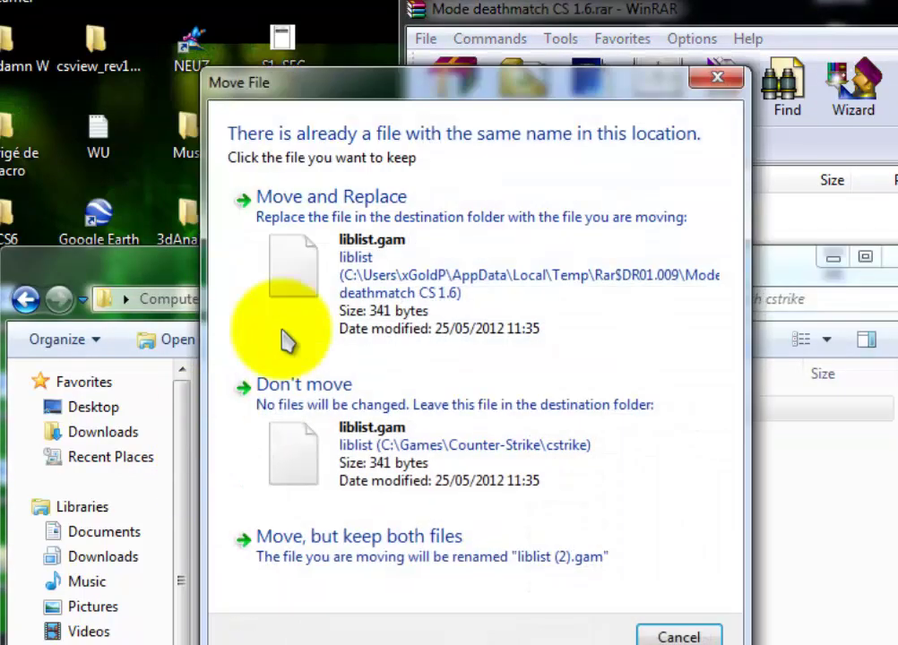
click(383, 213)
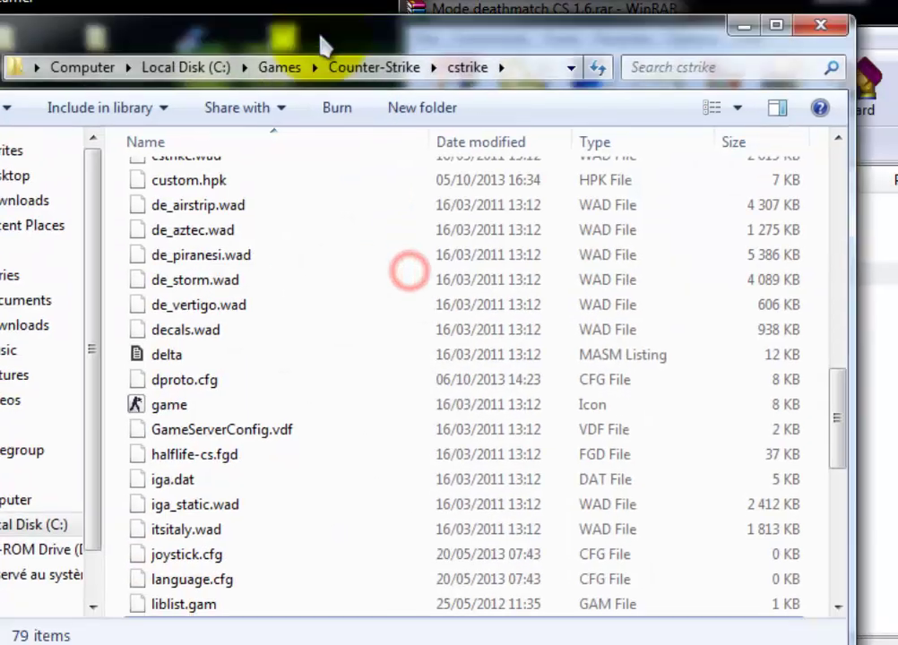
Close the cstrike folder and the Mode deathmatch archive to return to the desktop.
click(820, 23)
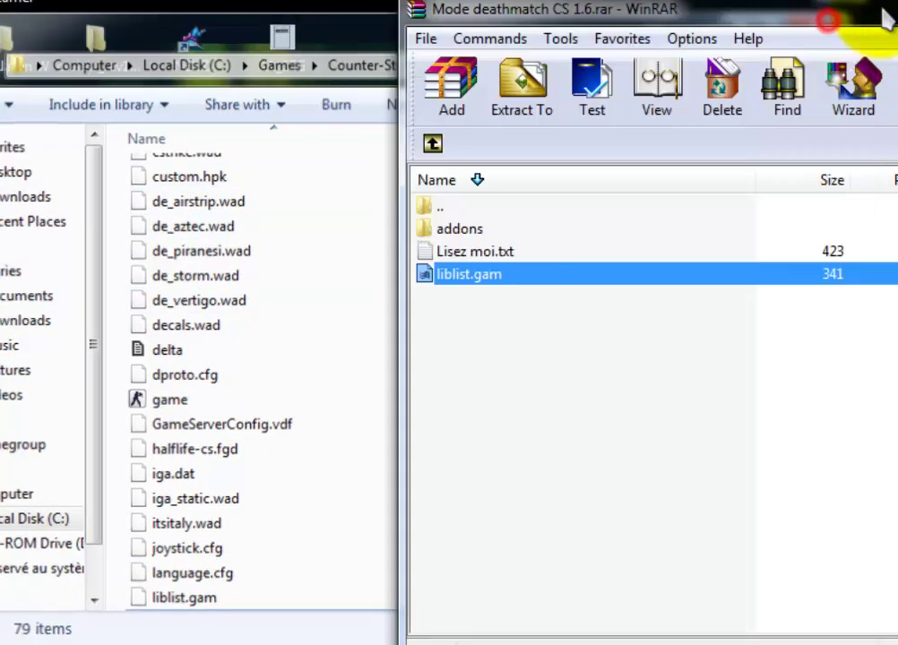
drag(699, 3, 585, 3)
click(894, 5)
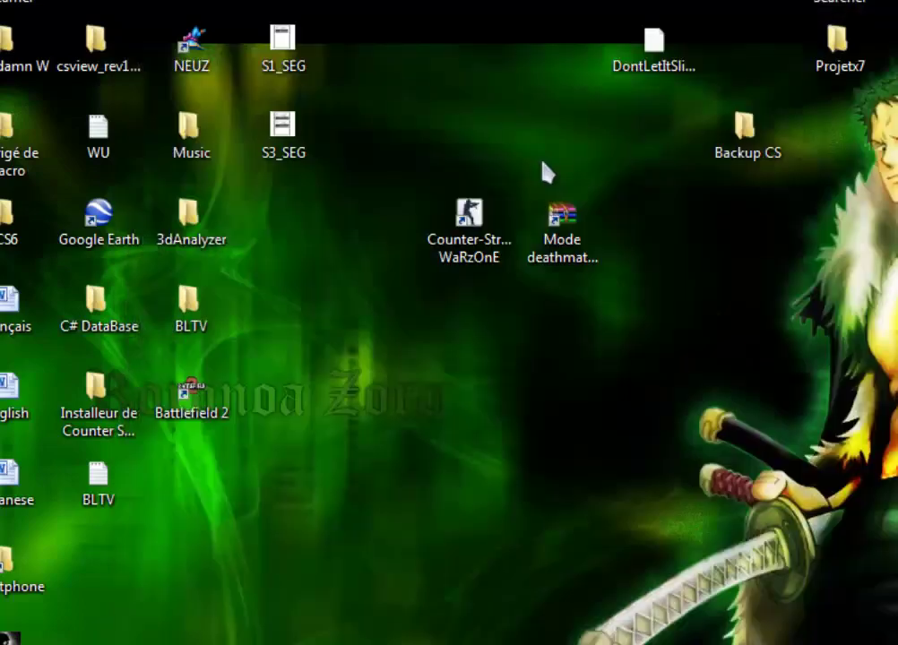
right_click(542, 162)
click(620, 226)
click(618, 230)
Launch Counter-Strike WaRzOnE and start a new game on the de_dust2 map without CPU players.
double_click(448, 259)
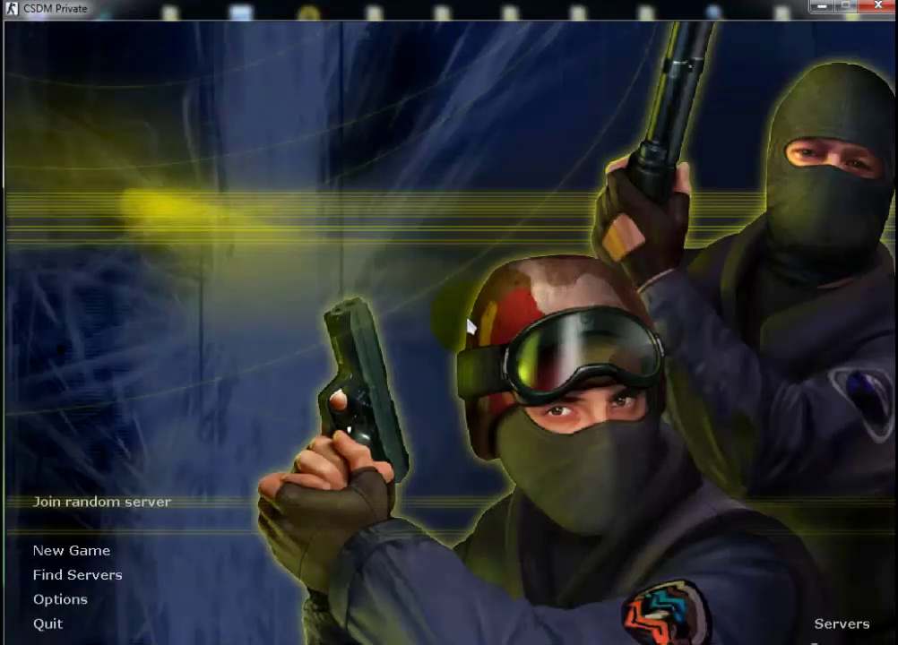
click(76, 550)
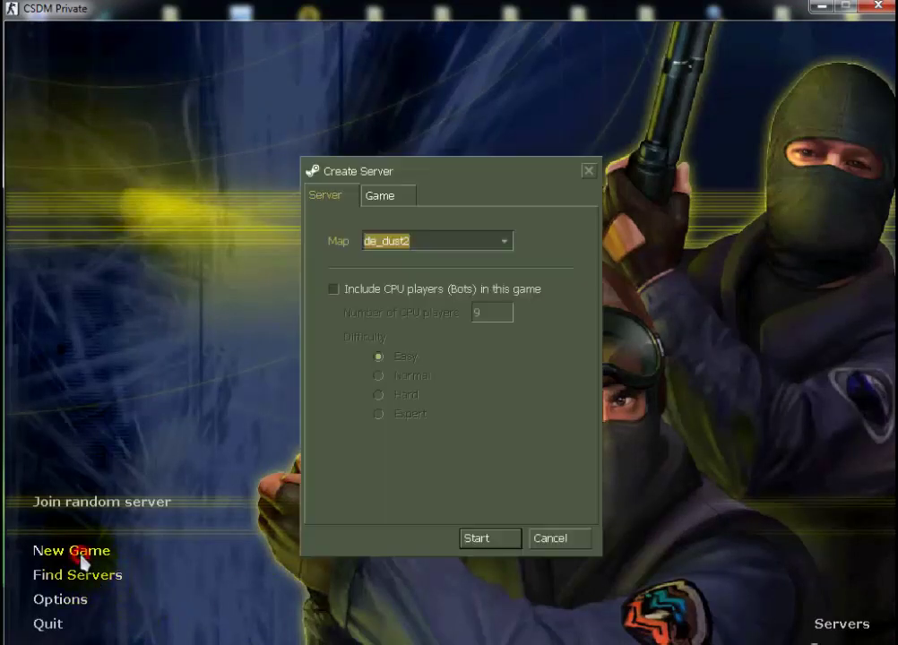
click(477, 539)
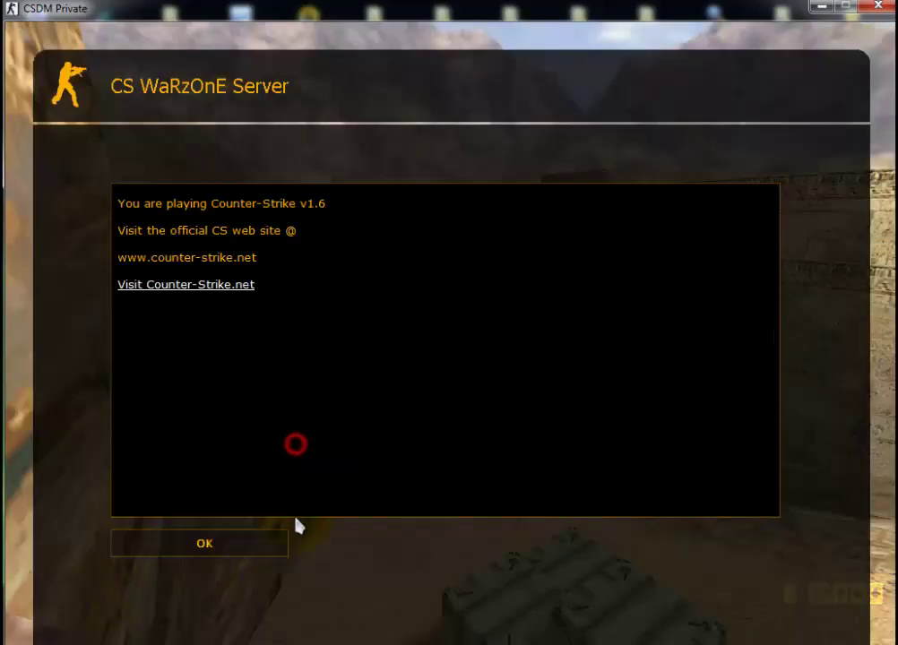
Dismiss the server welcome page, join the Counter-Terrorist team and choose the SEAL Team 6 class.
click(210, 543)
click(219, 252)
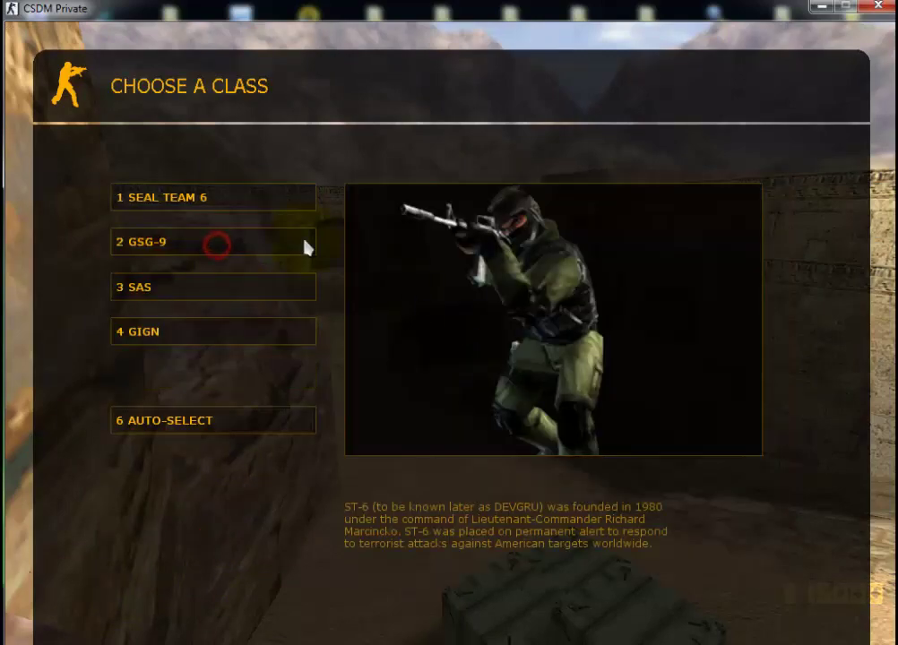
click(279, 204)
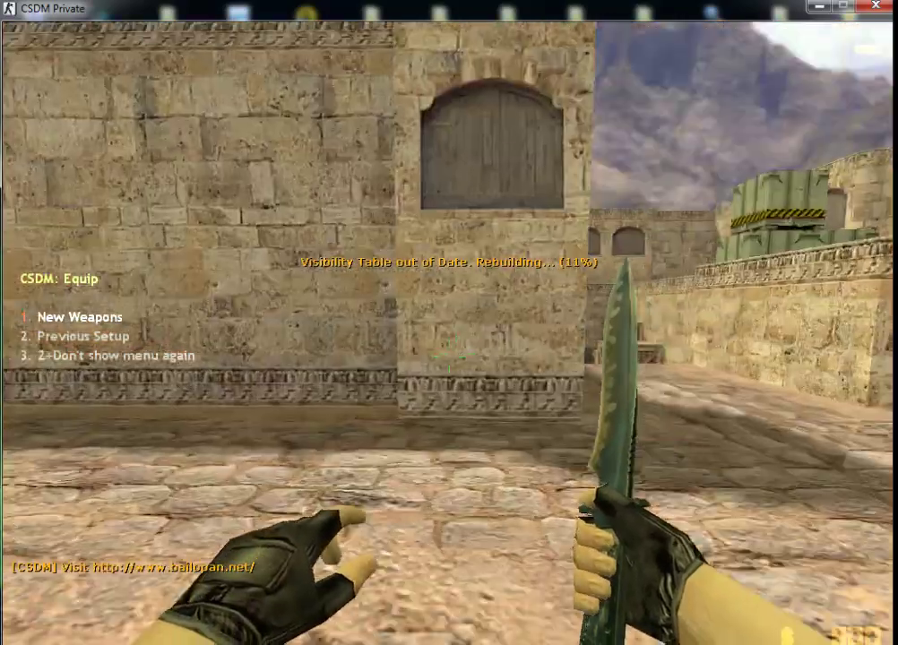
key(w)
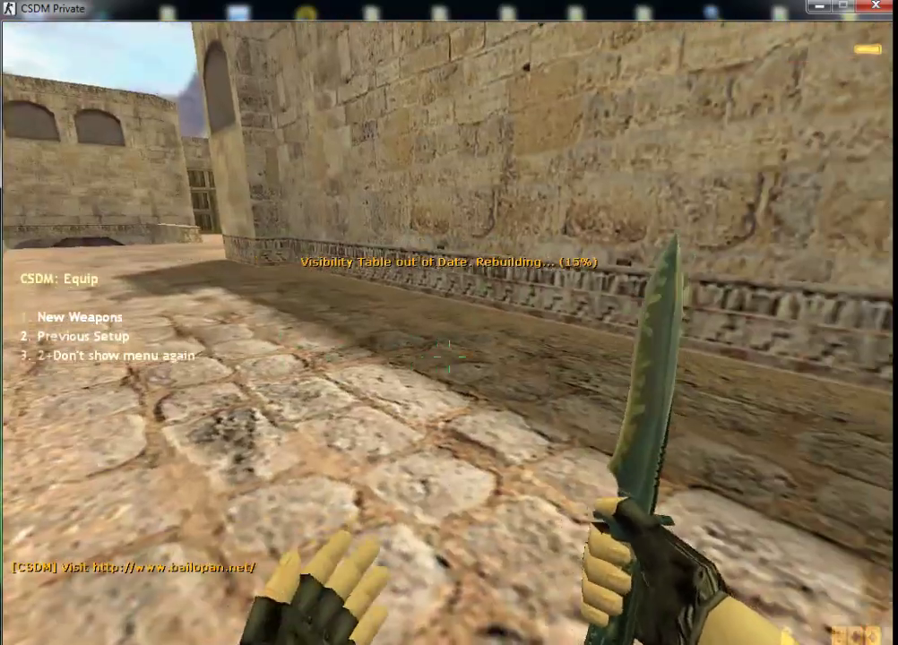
click(449, 358)
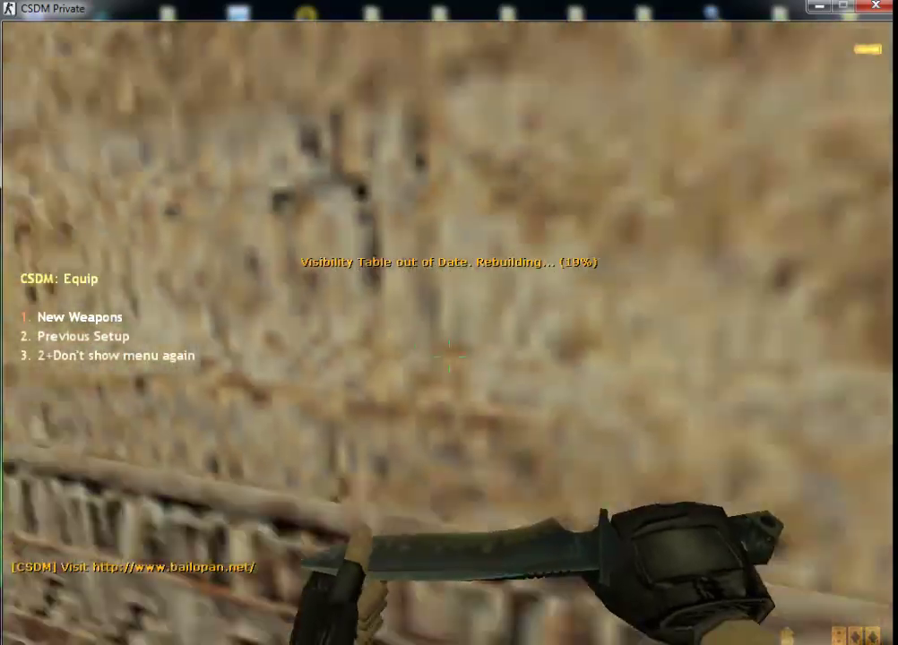
key(w)
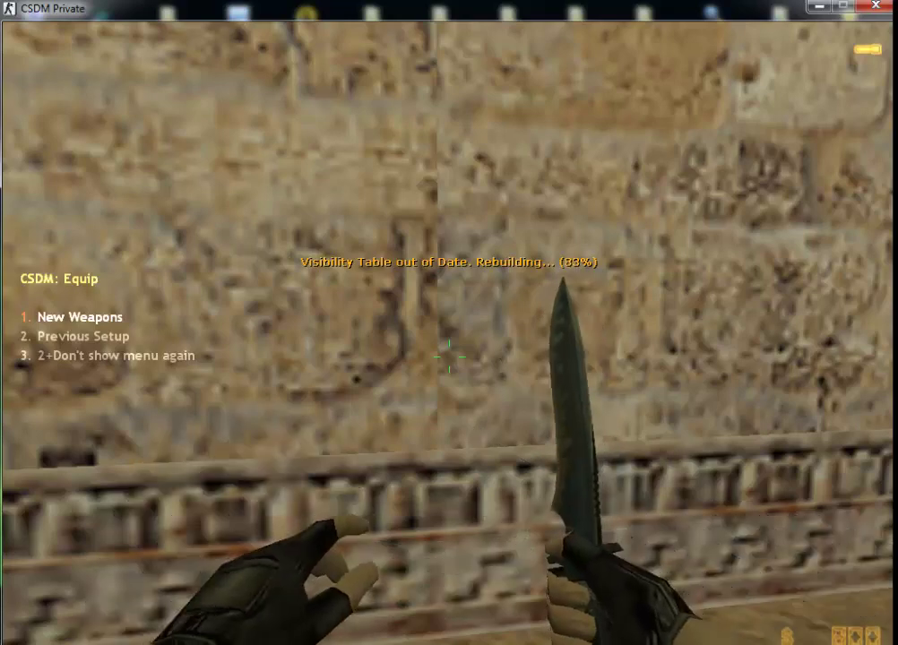
Choose new weapons for the CSDM equipment, with the Deagle as secondary and the M4A1 as primary.
key(1)
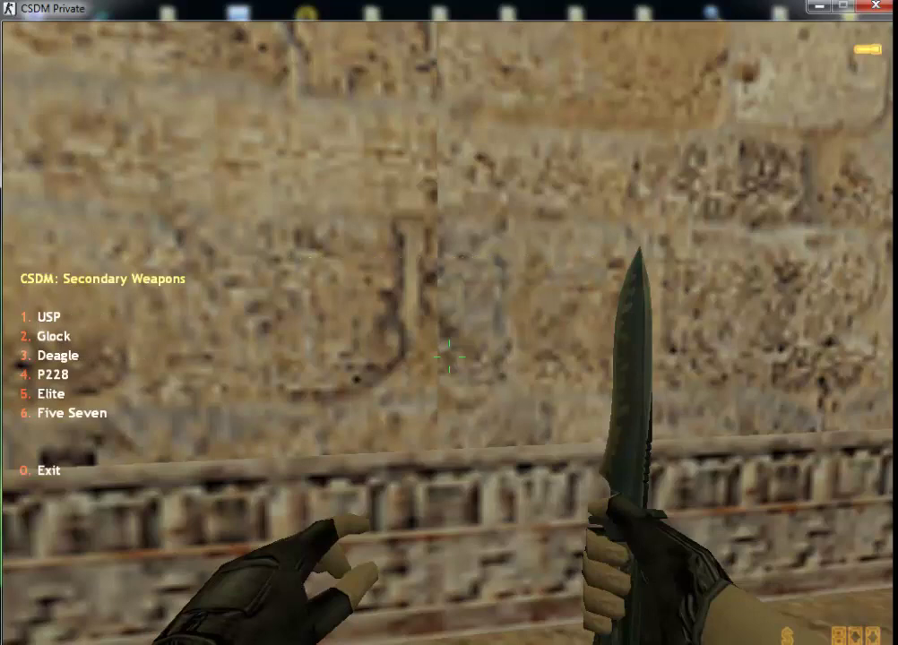
key(3)
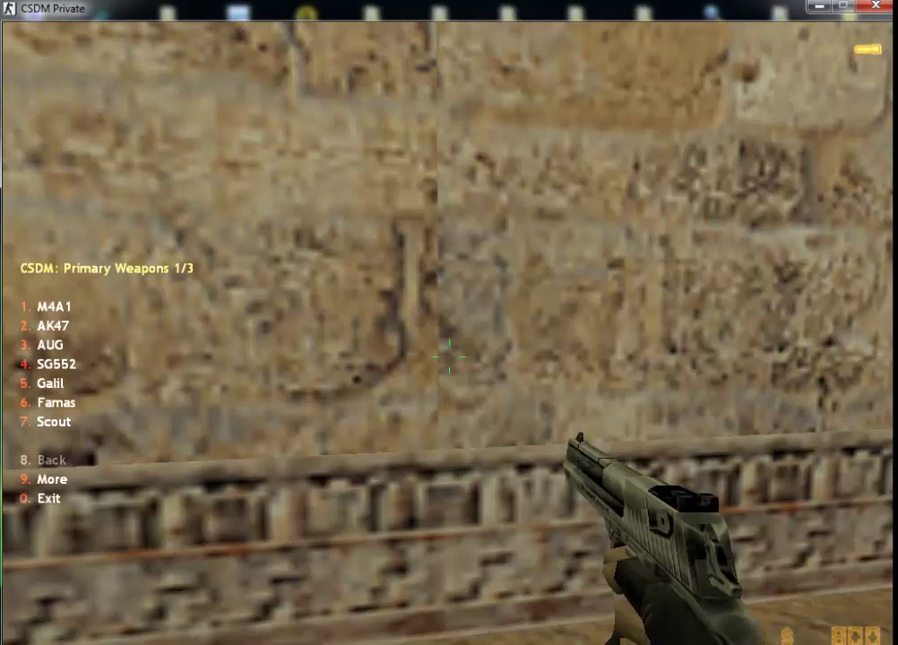
key(1)
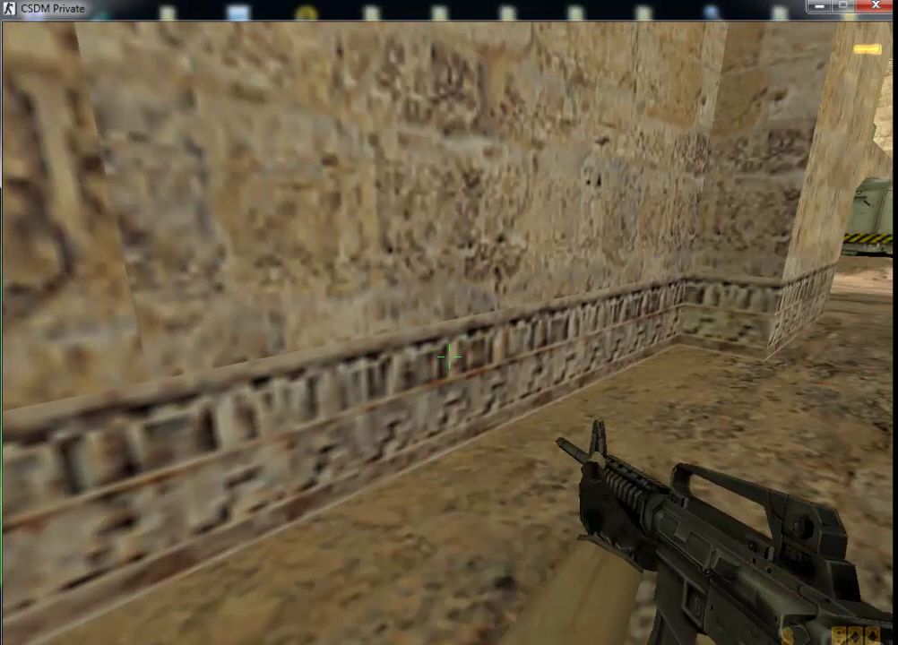
Open the in-game bot management menu.
key(Tab)
key(equal)
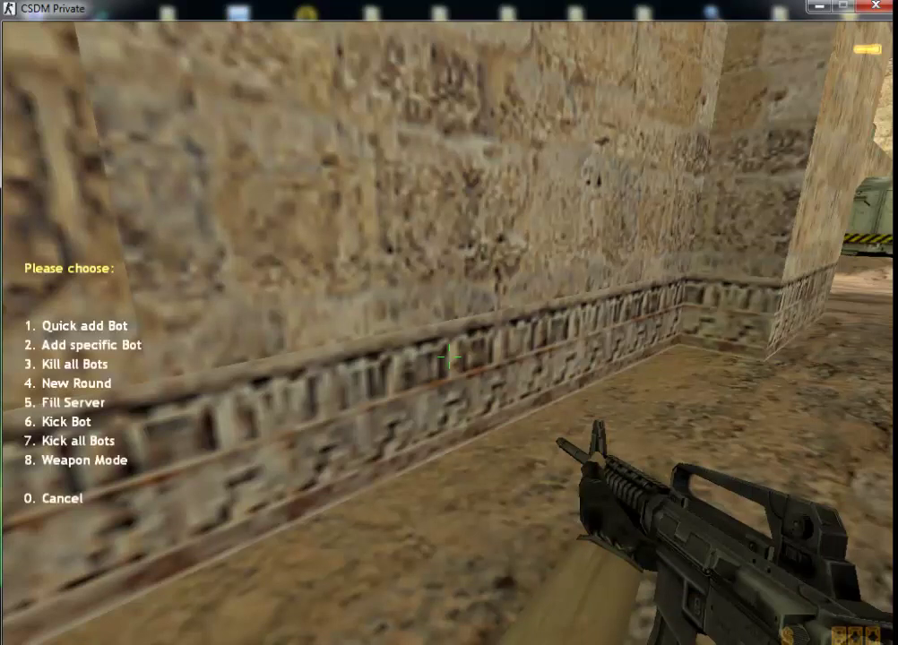